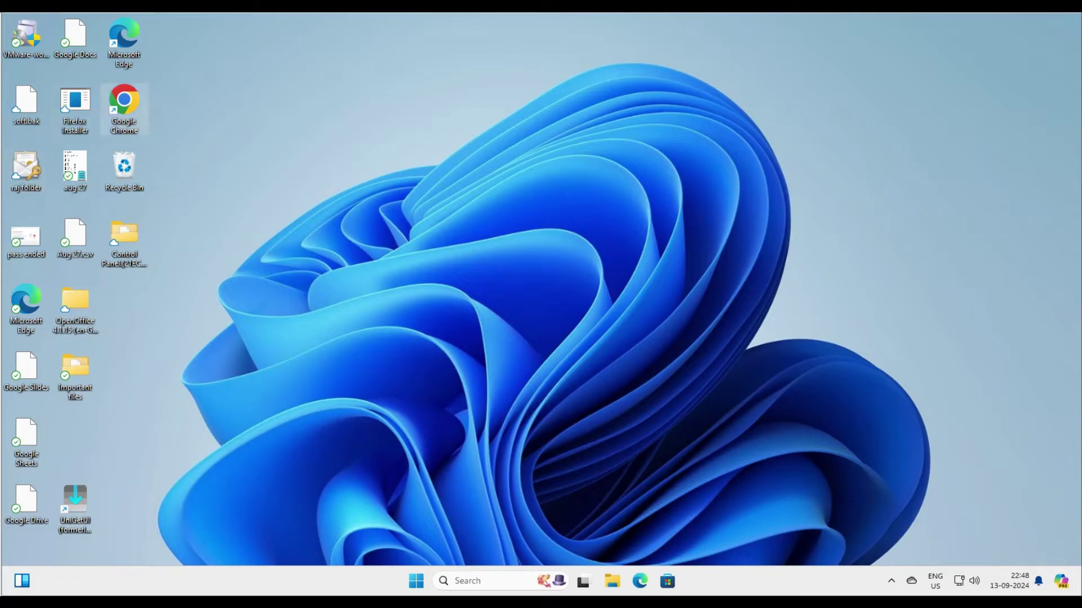
Step: Launch Chrome maximized and run a web search for 'teamviewer'
double_click(124, 108)
left_click(490, 25)
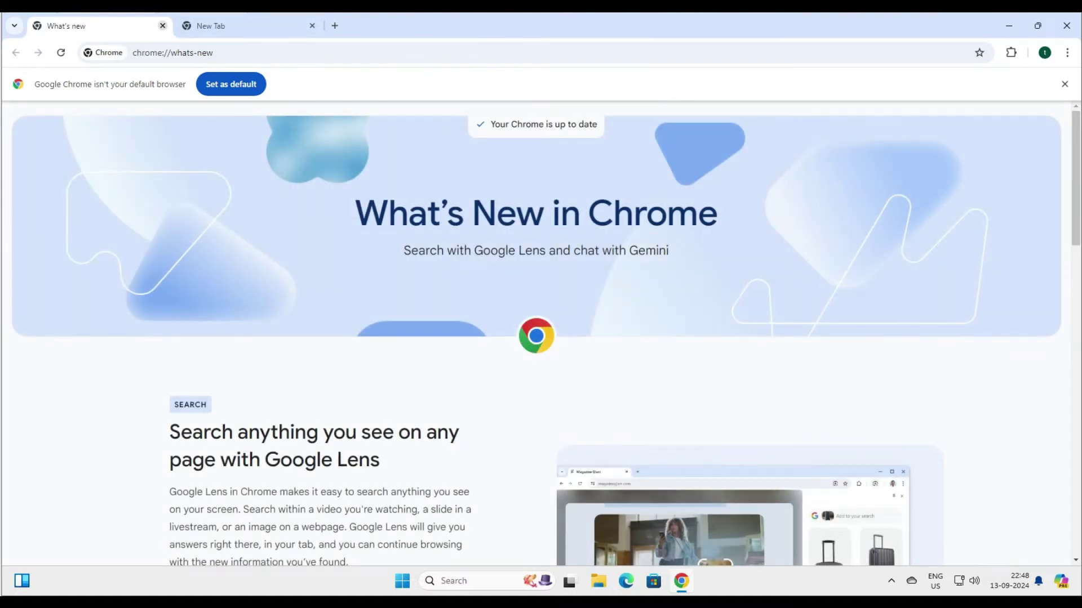
left_click(173, 53)
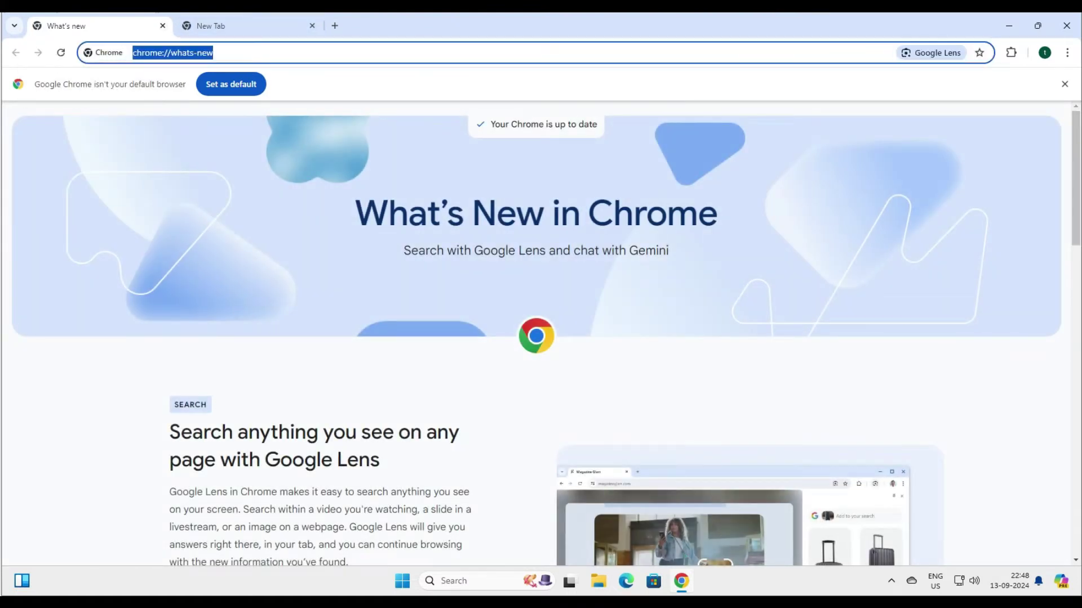
type("te")
key("BackSpace")
key("BackSpace")
type("teamviewer")
key("Return")
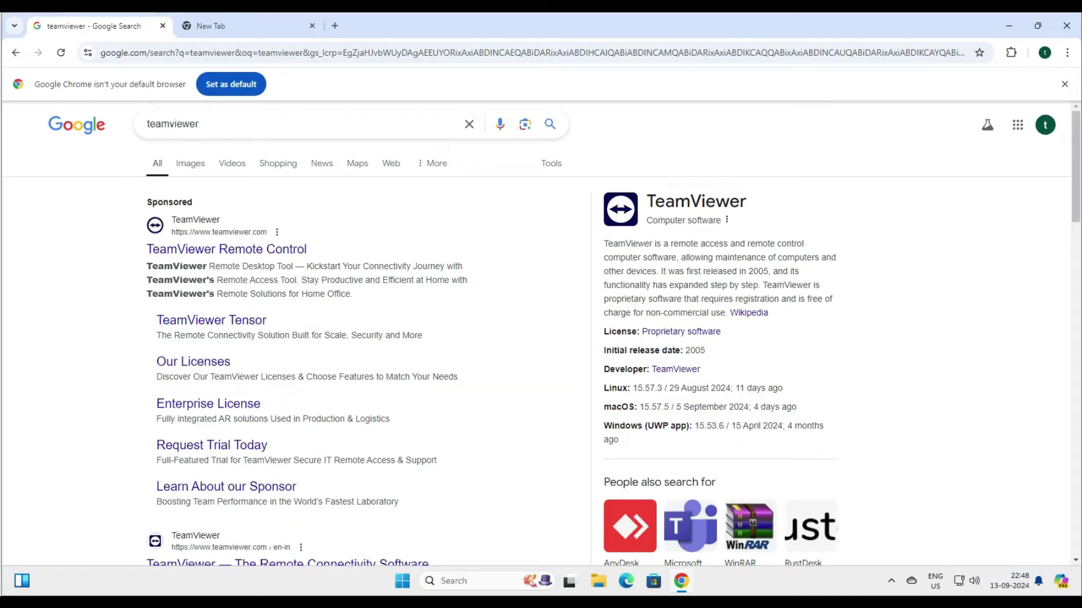
Step: Open the official teamviewer.com result from the search page
scroll(287, 376, "down", 3)
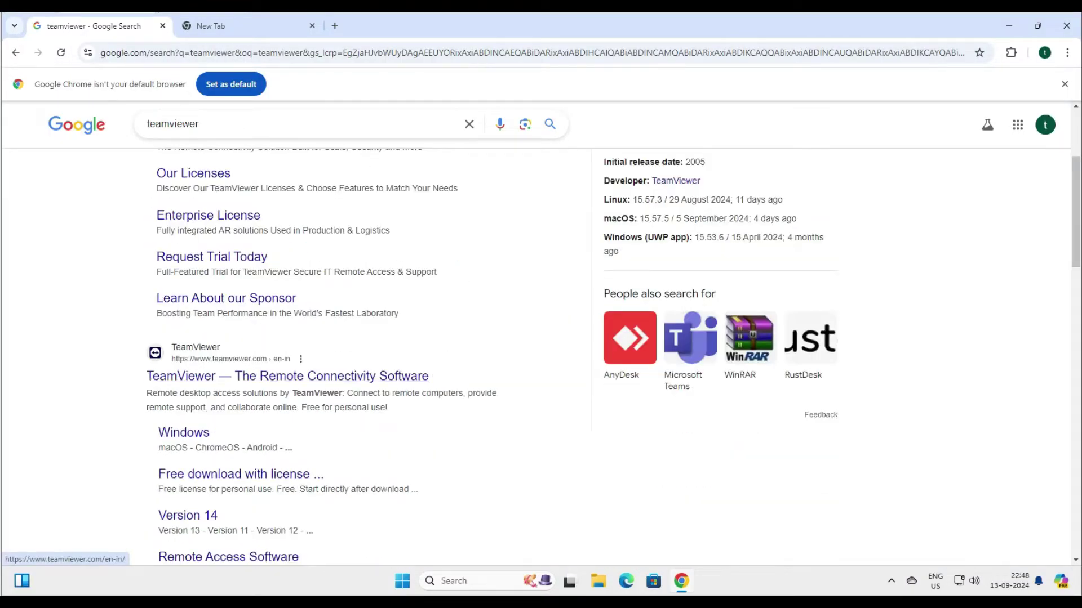
left_click_drag(144, 376, 429, 376)
left_click(394, 376)
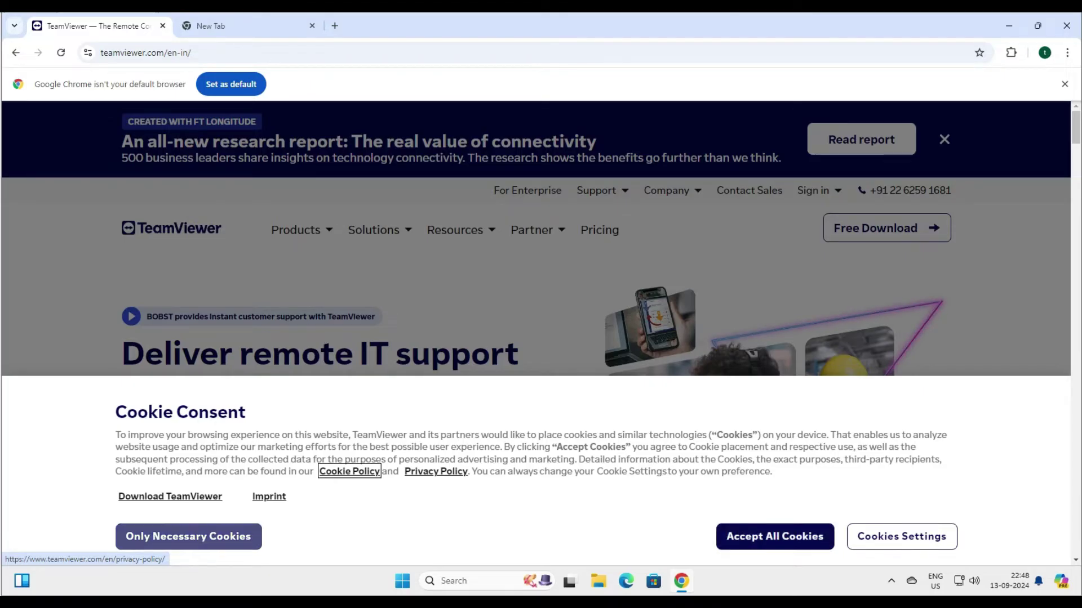
Step: Allow only necessary cookies and go to the free download licence options page
left_click(189, 536)
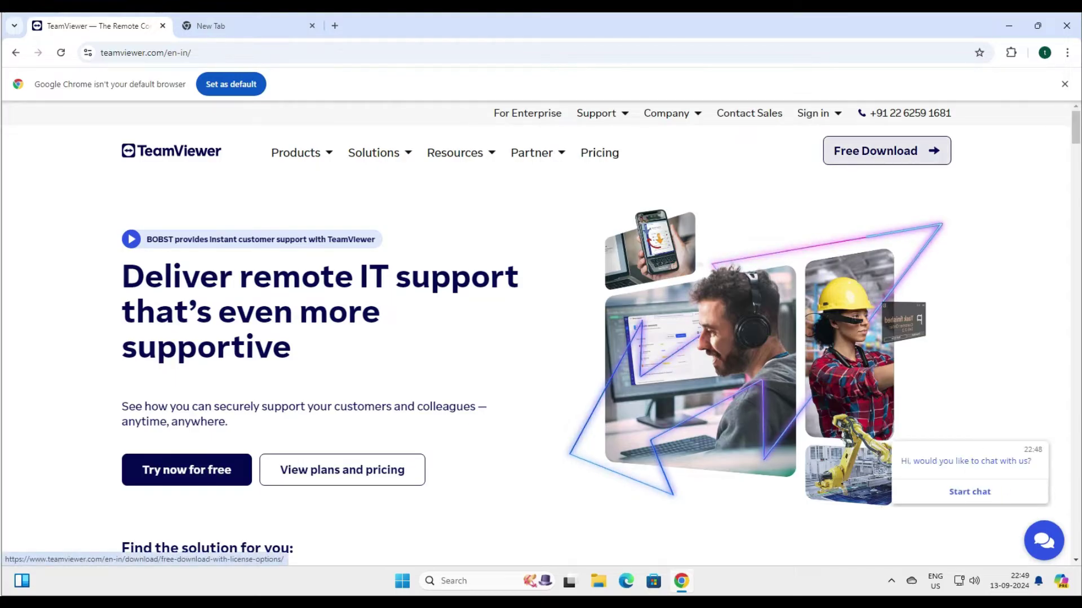
scroll(876, 151, "down", 5)
left_click(876, 151)
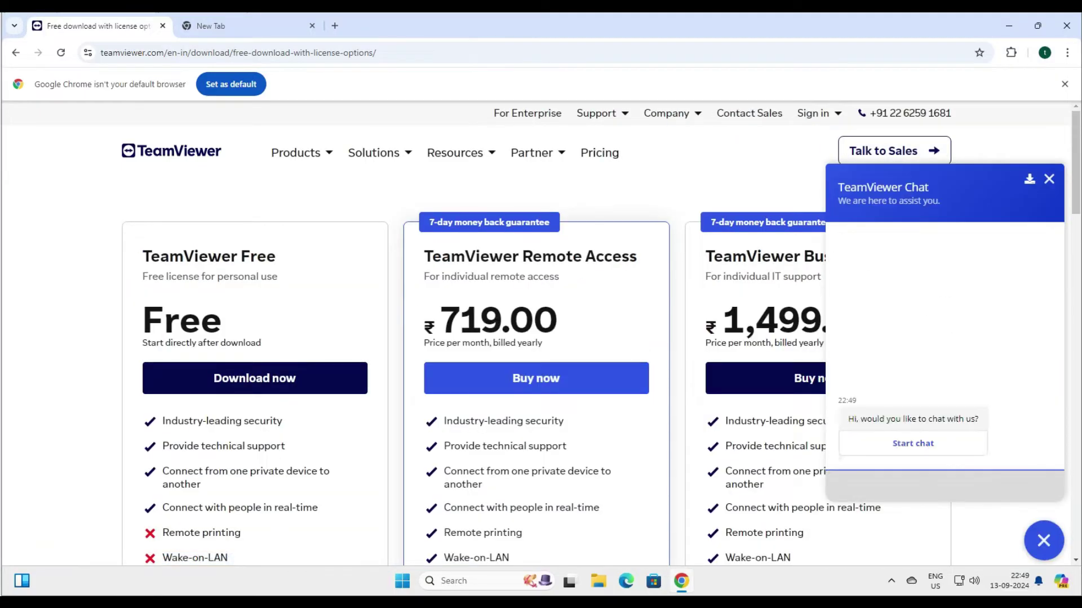
Step: Review the free plan's personal-use note and the paid plan cards
mouse_move(276, 257)
left_mouse_down()
mouse_move(146, 257)
mouse_move(277, 277)
left_mouse_up()
left_click(146, 256)
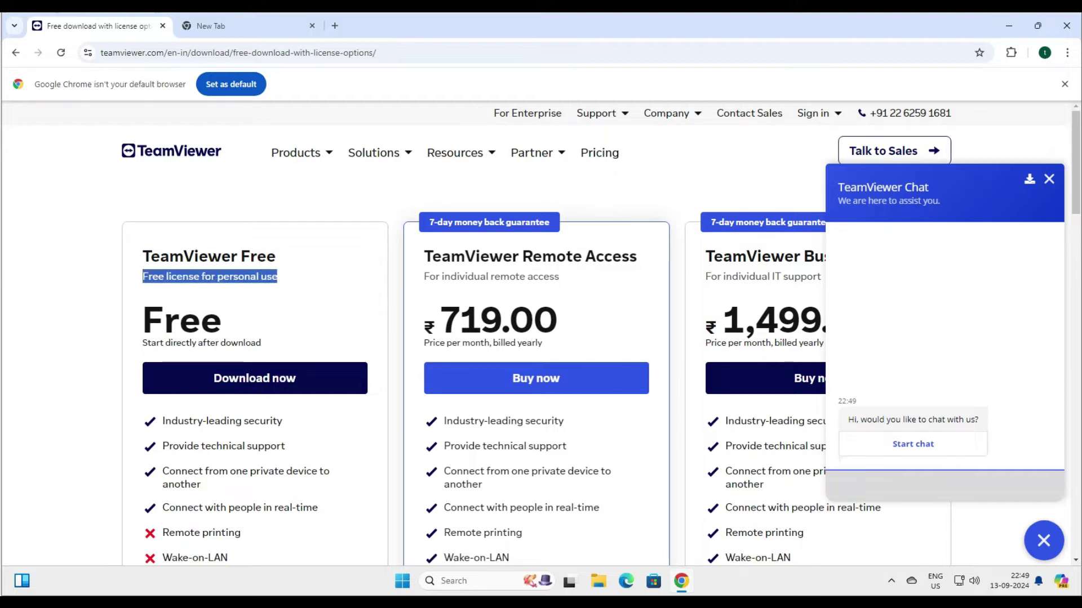
scroll(271, 271, "down", 2)
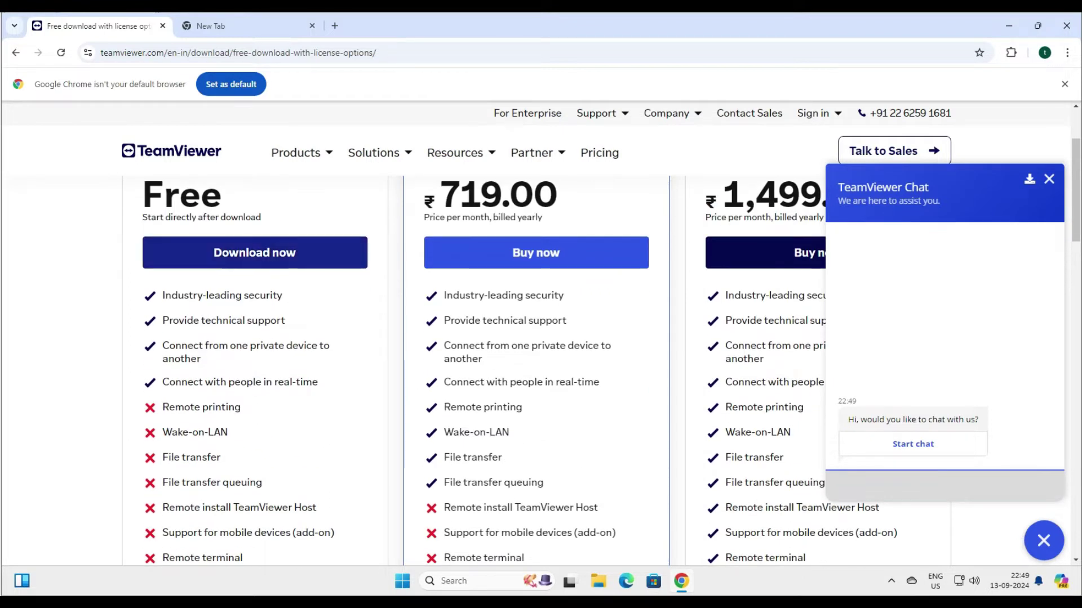
scroll(254, 252, "up", 2)
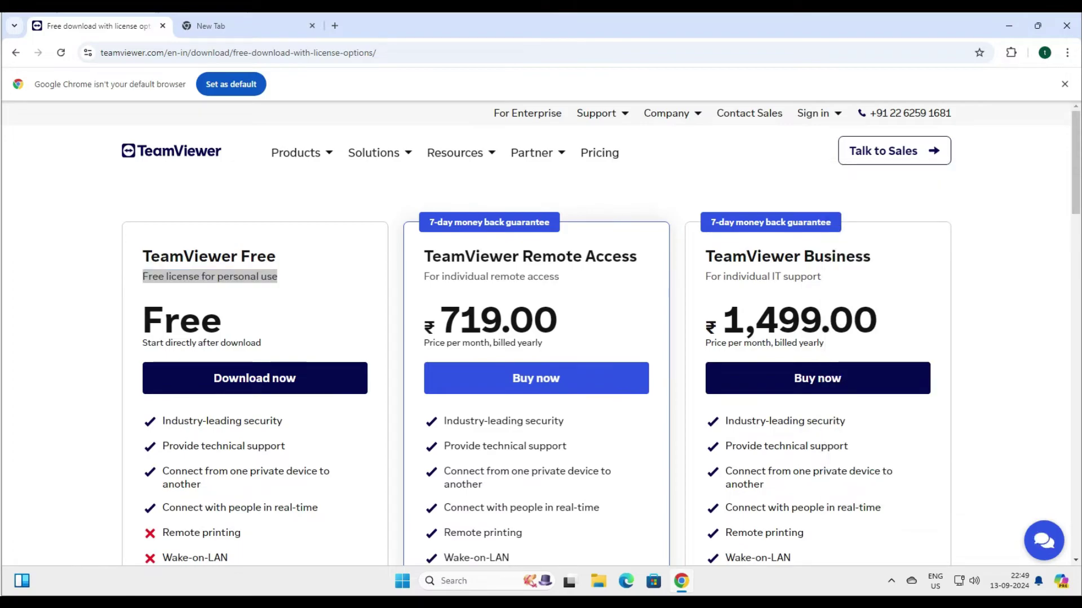
scroll(254, 316, "down", 1)
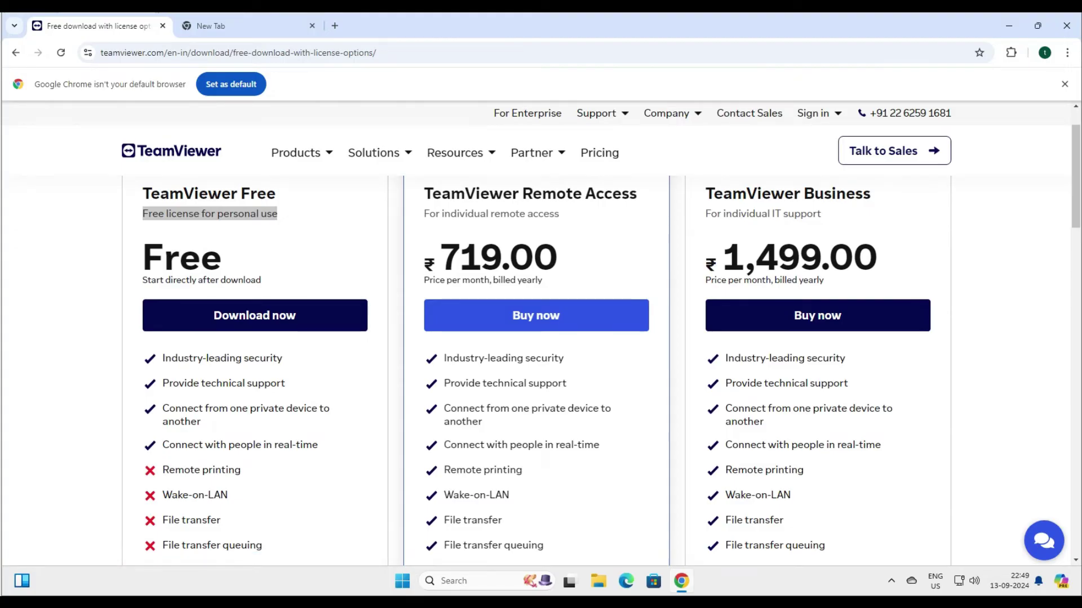
scroll(536, 372, "down", 3)
Step: Check Wake-on-LAN in the Remote Access plan, then choose Download now under TeamViewer Free
left_click_drag(510, 307, 463, 307)
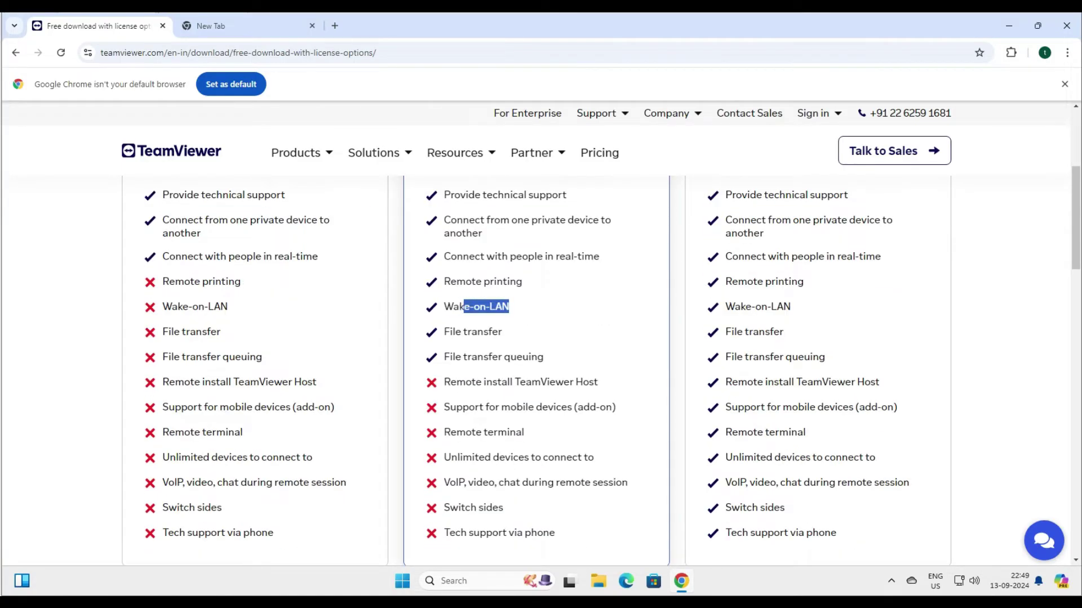
scroll(537, 338, "down", 2)
scroll(536, 338, "up", 6)
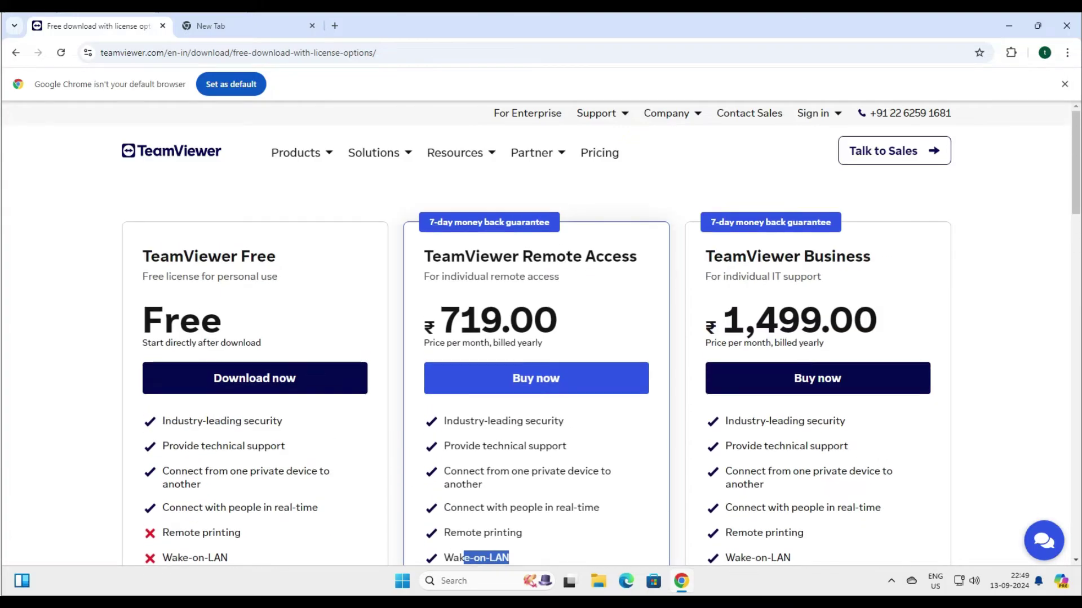
scroll(536, 372, "down", 3)
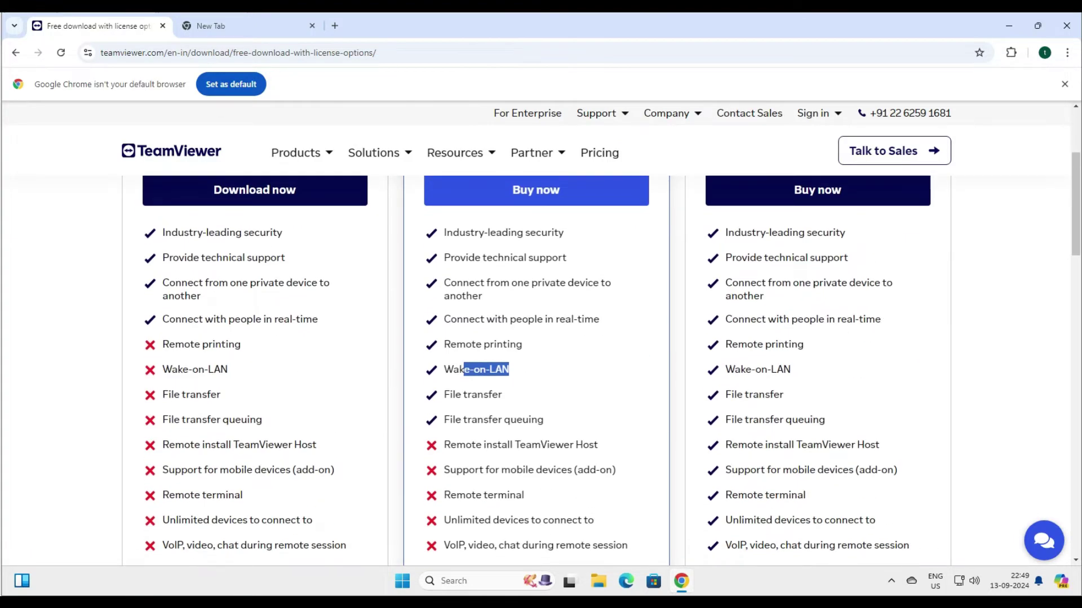
scroll(536, 338, "up", 2)
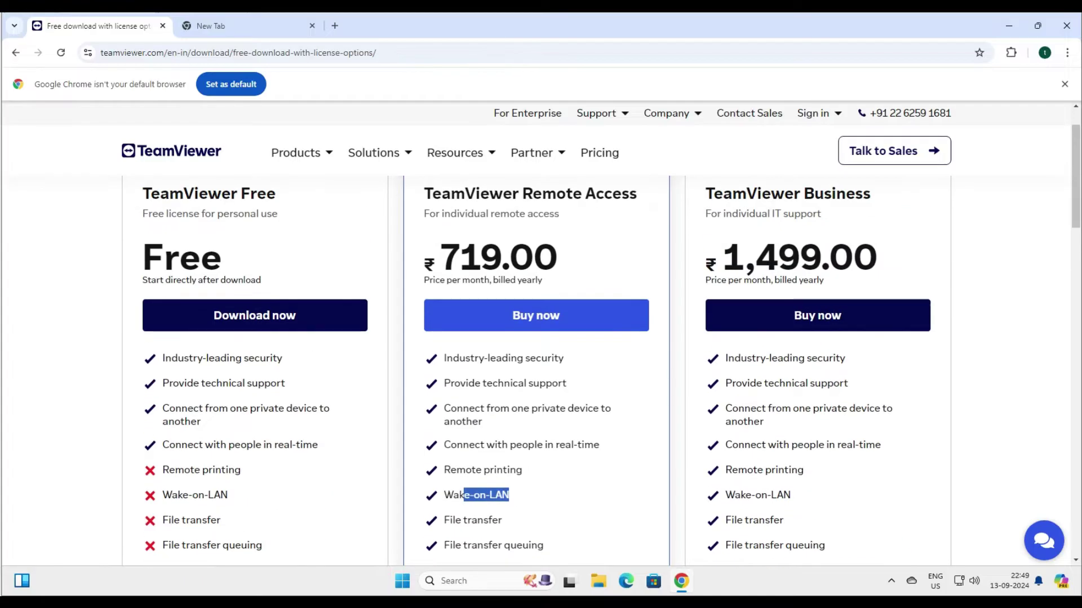
left_click(255, 316)
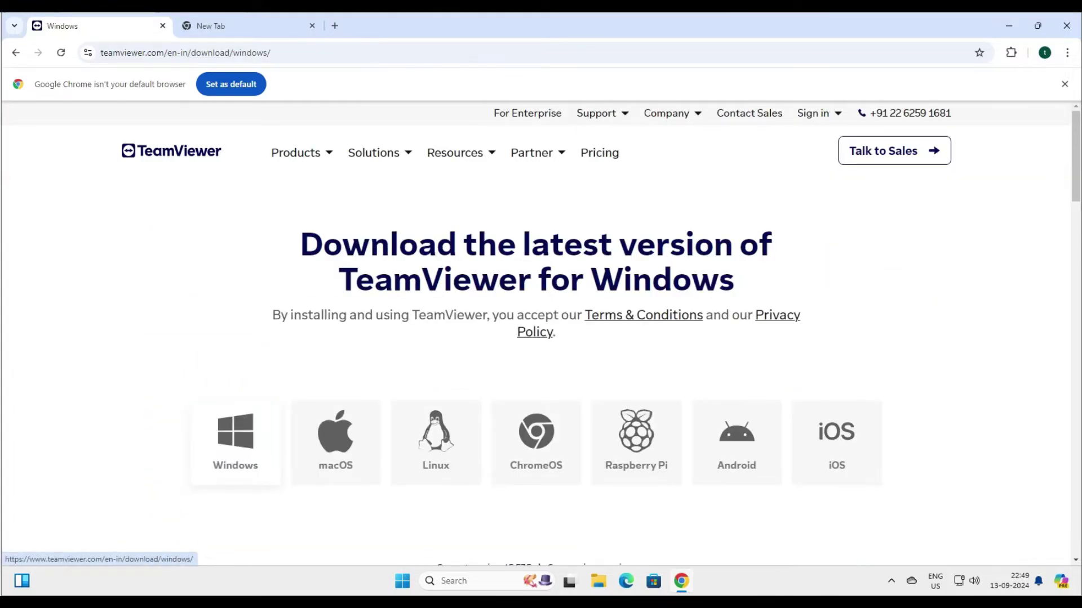
Step: Choose Windows and download the 64-bit TeamViewer full client
left_click(235, 443)
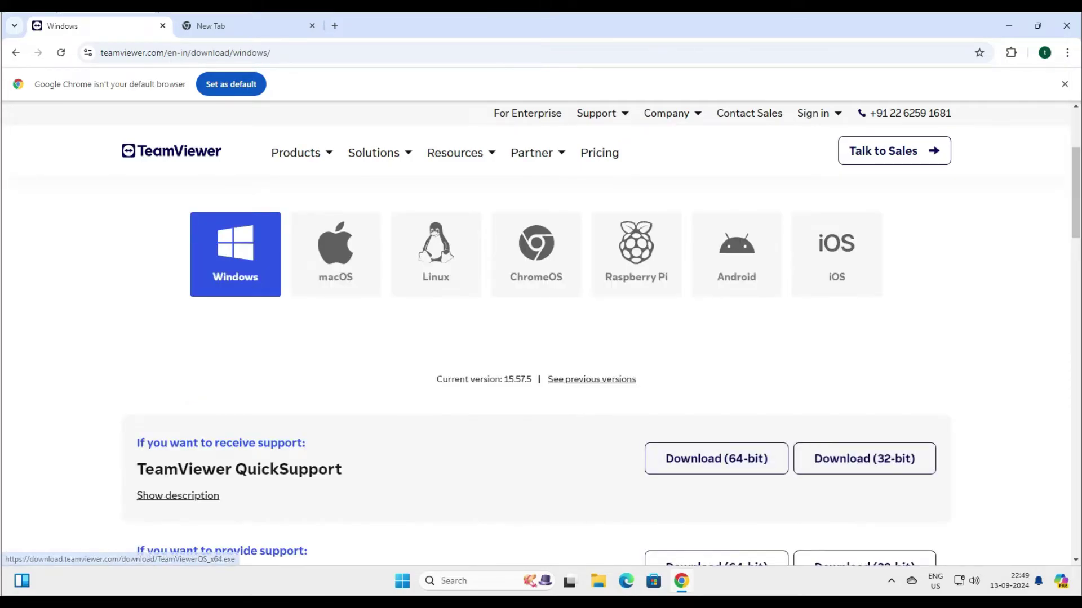
left_click_drag(341, 469, 289, 470)
scroll(540, 338, "down", 3)
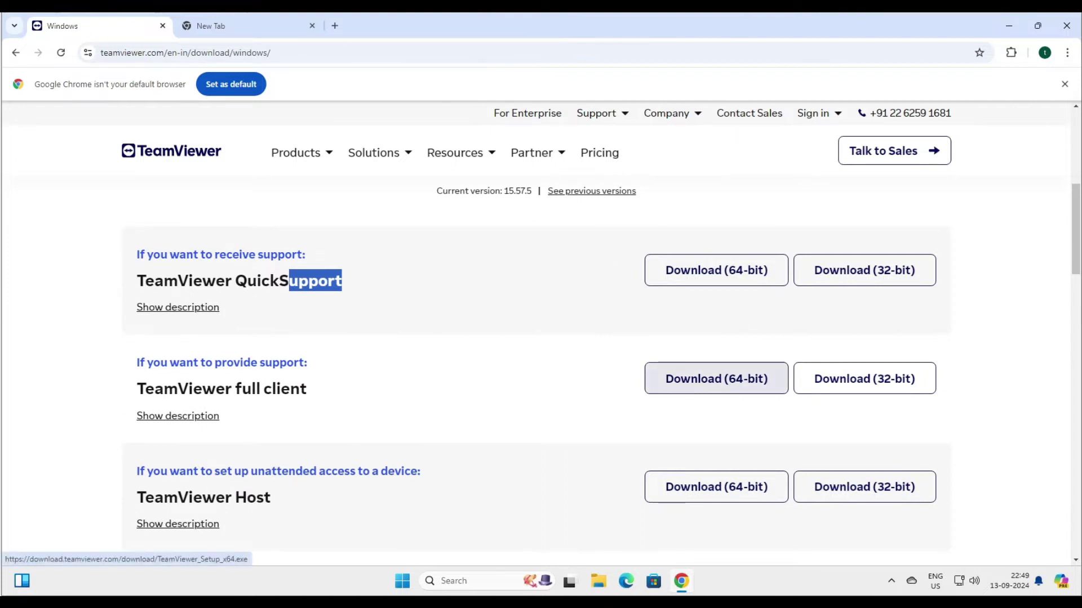
left_click(716, 378)
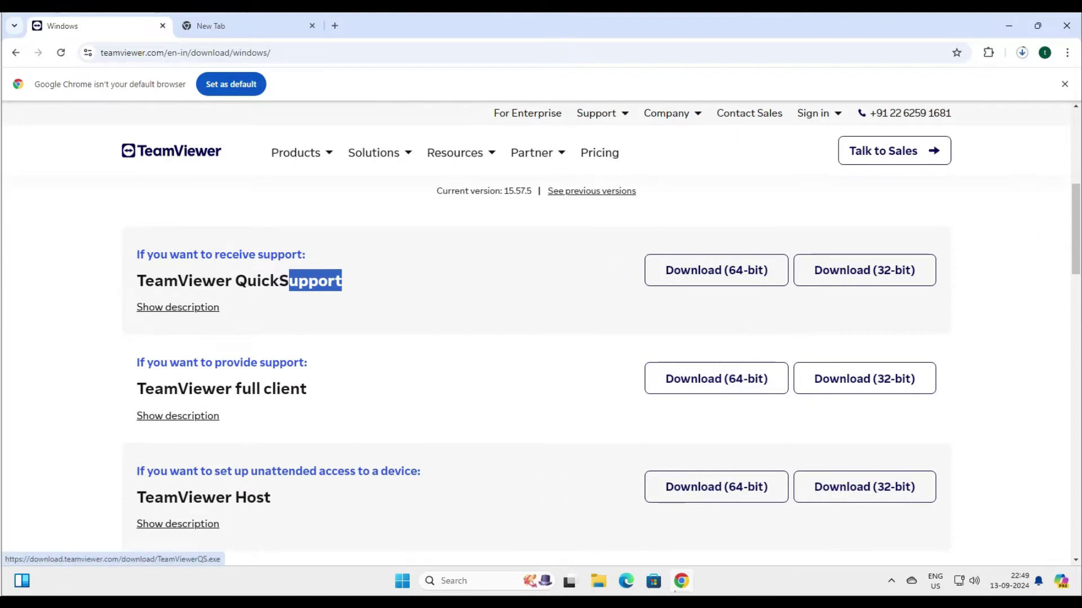
Step: Compare the QuickSupport and full client sections on the Windows download page
scroll(716, 378, "up", 2)
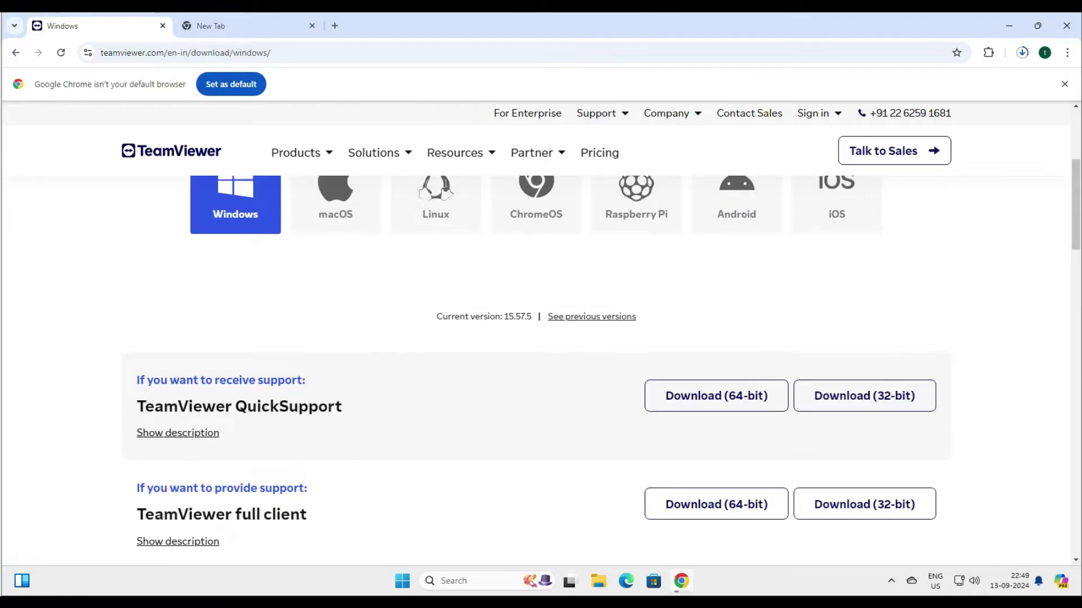
triple_click(239, 406)
scroll(541, 338, "down", 3)
left_click_drag(307, 326, 137, 326)
scroll(541, 366, "down", 5)
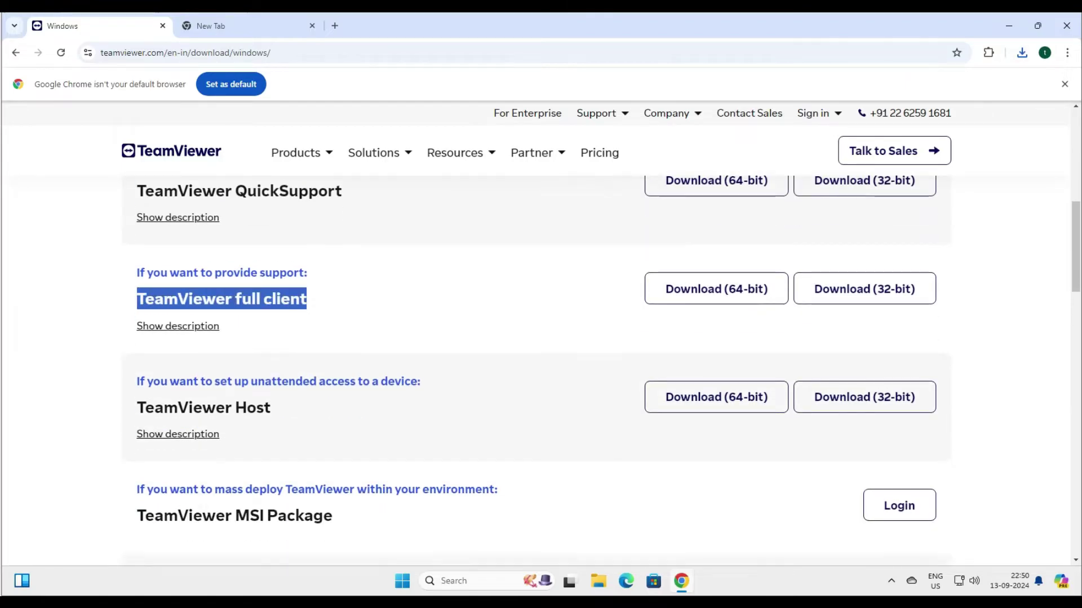
scroll(541, 366, "up", 8)
Step: Run TeamViewer_Setup_x64.exe from Chrome's recent downloads
left_click(1021, 52)
left_click(919, 110)
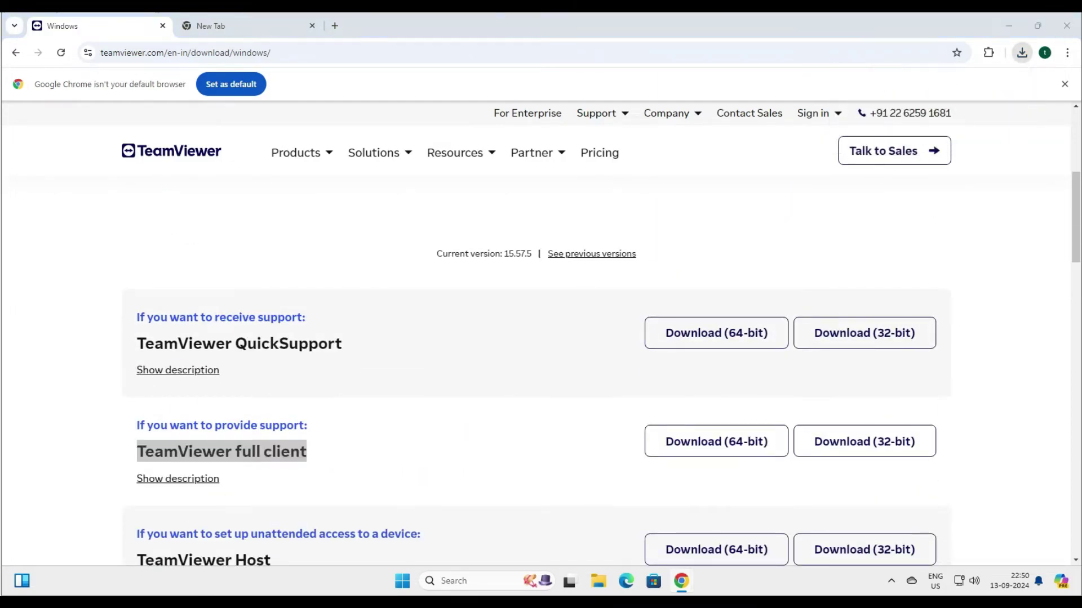
left_click_drag(248, 344, 328, 344)
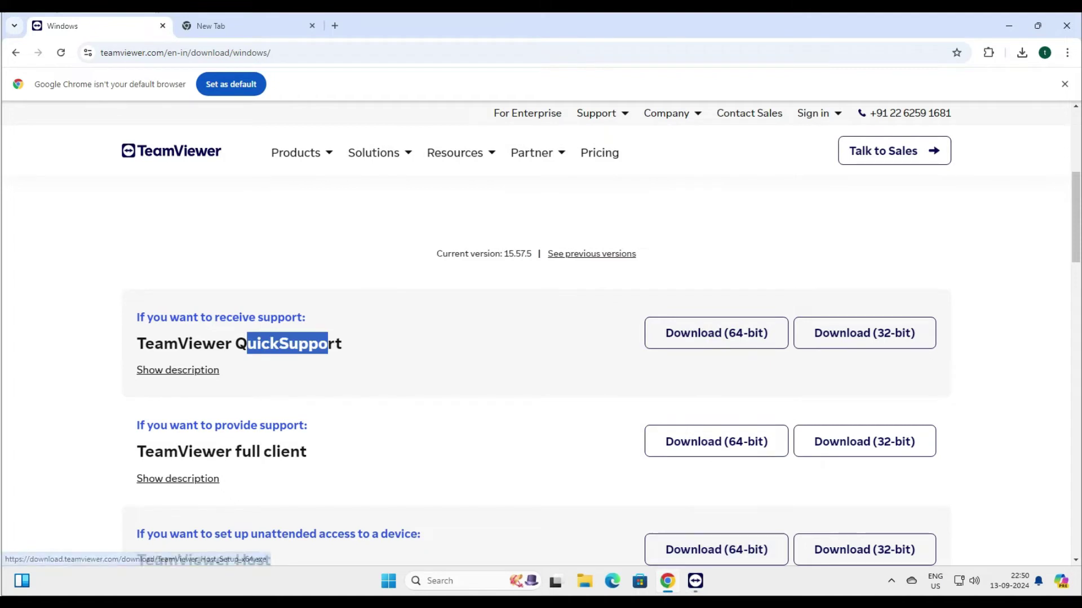
Step: Choose Run only (one time use) in TeamViewer Setup, then minimize Chrome to the desktop
mouse_move(667, 581)
key("alt+Tab")
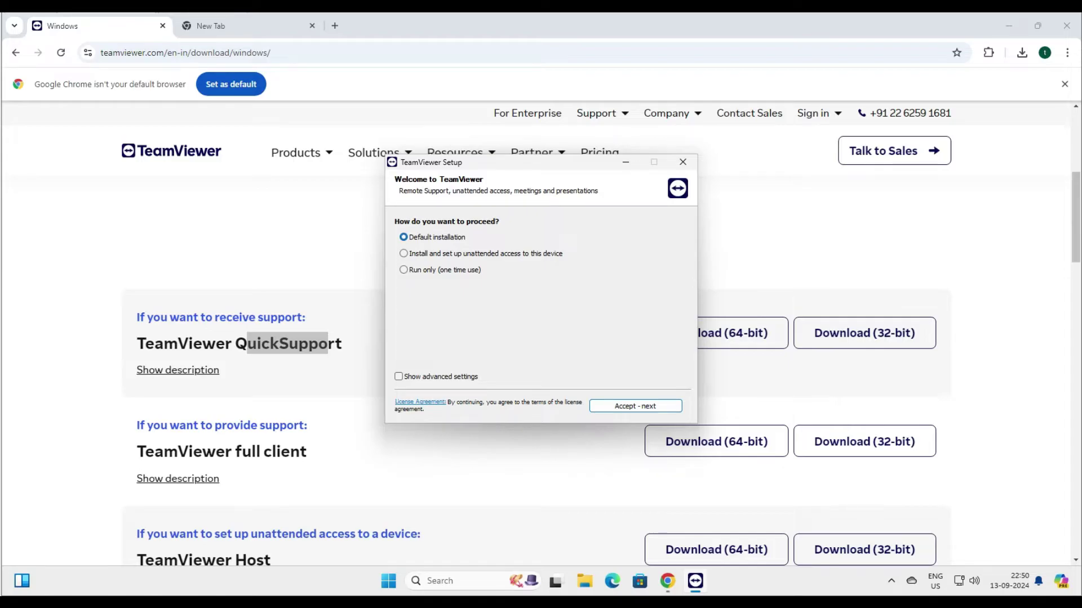
left_click(403, 253)
key("Down")
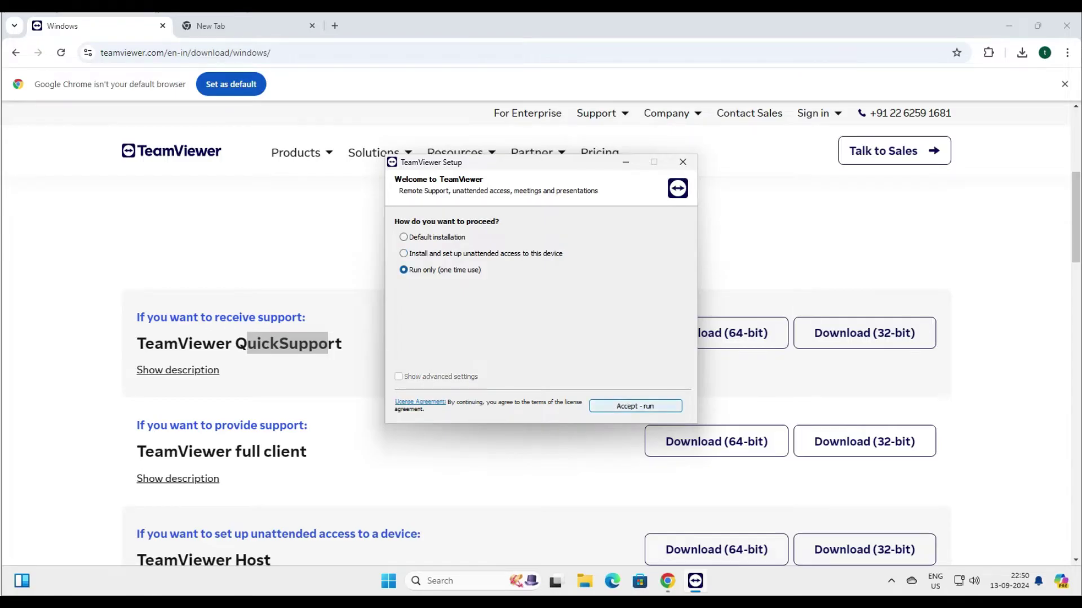
key("Return")
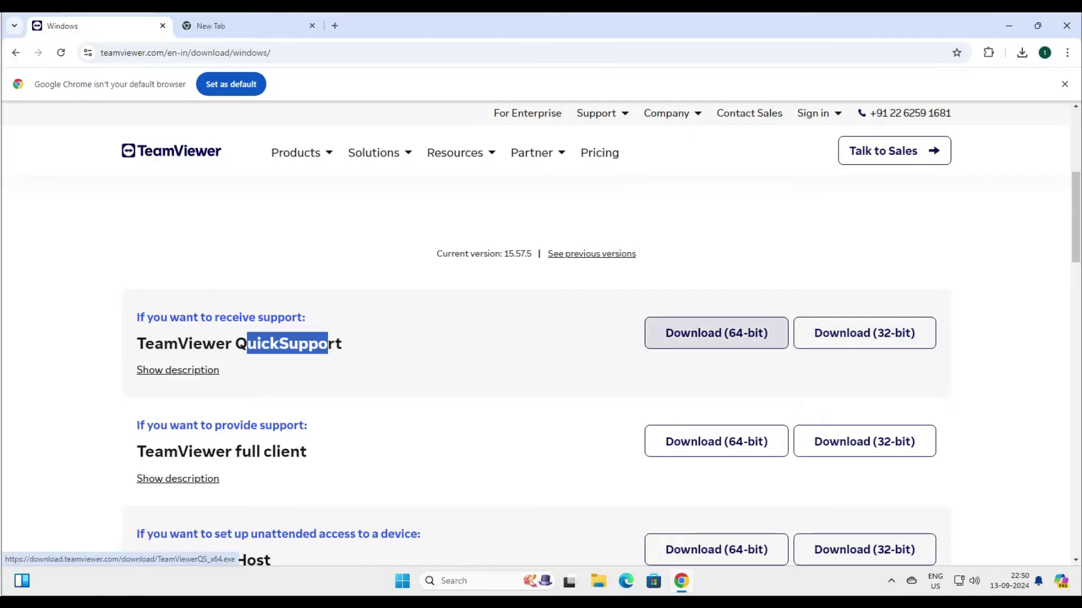
left_click(1009, 25)
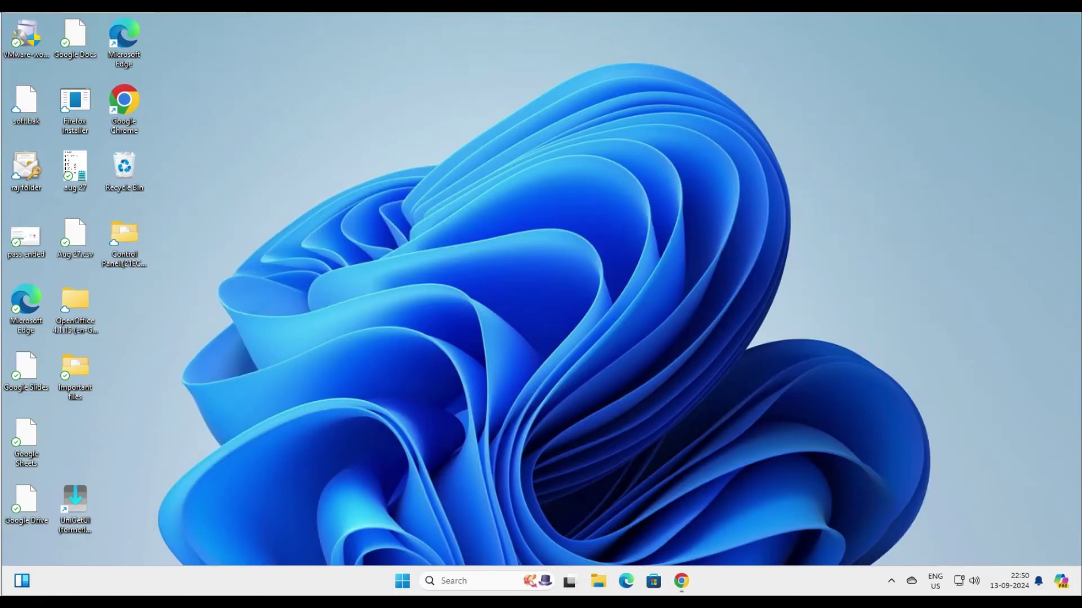
Step: Start TeamViewer from the system tray, approving the admin prompt and accepting the license
left_click(891, 581)
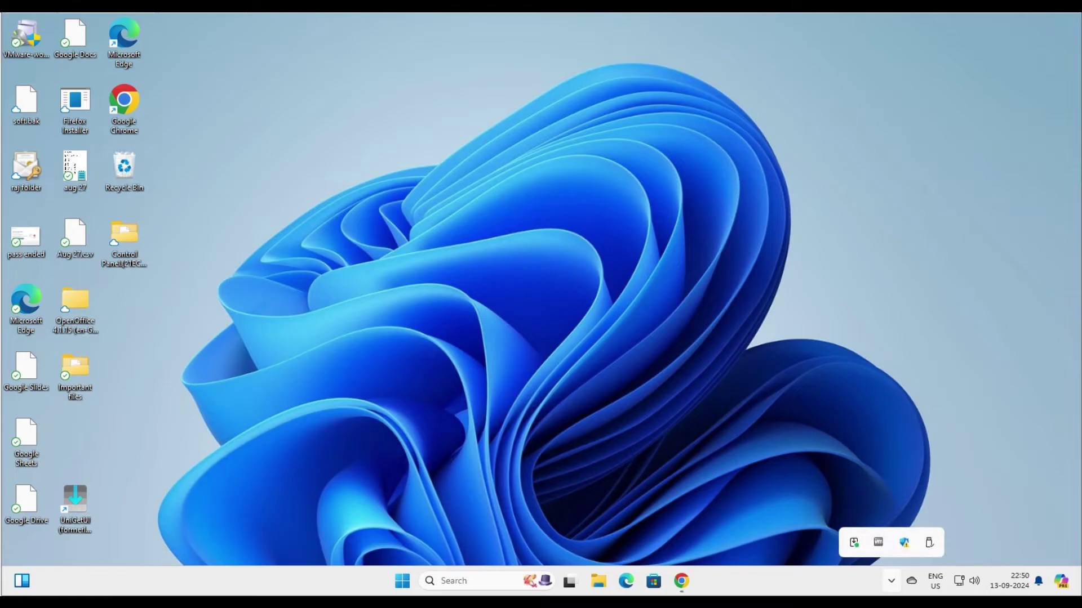
key("alt+y")
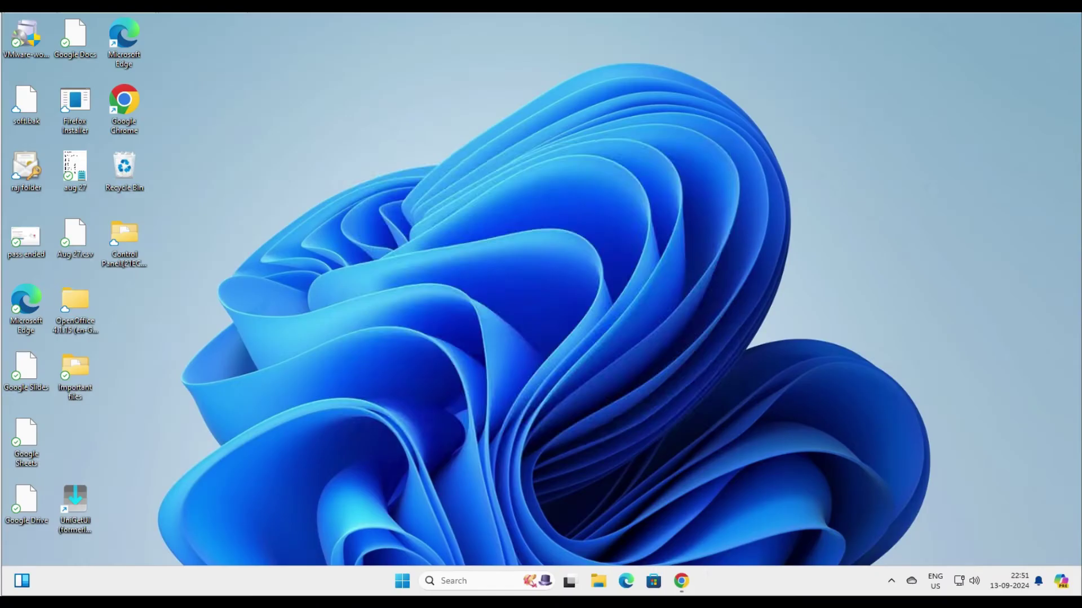
key("Return")
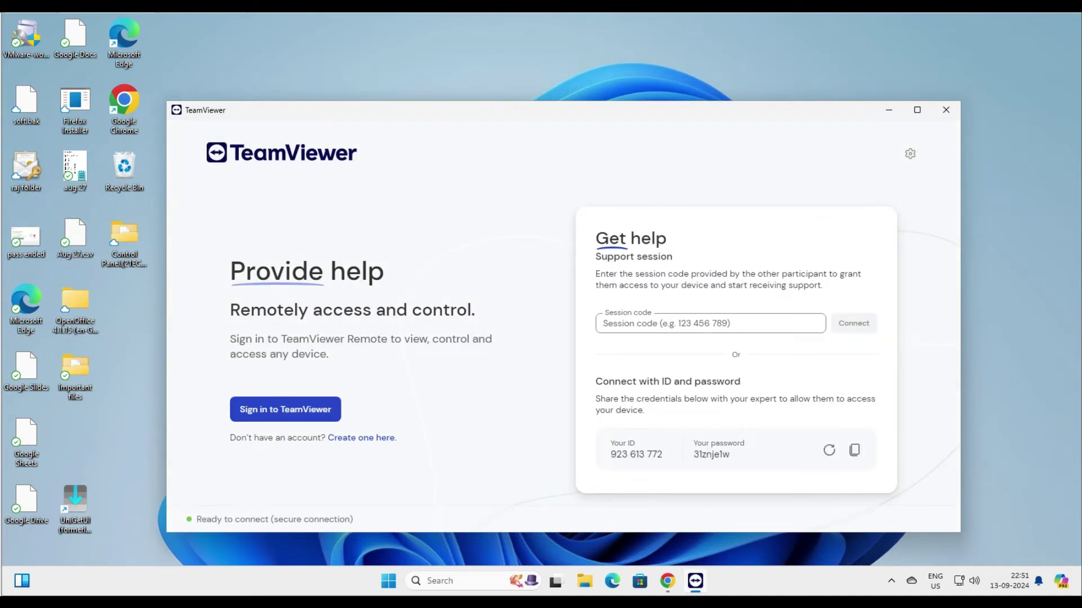
Step: Select this device's ID and temporary password, then close the TeamViewer window
triple_click(636, 454)
triple_click(711, 454)
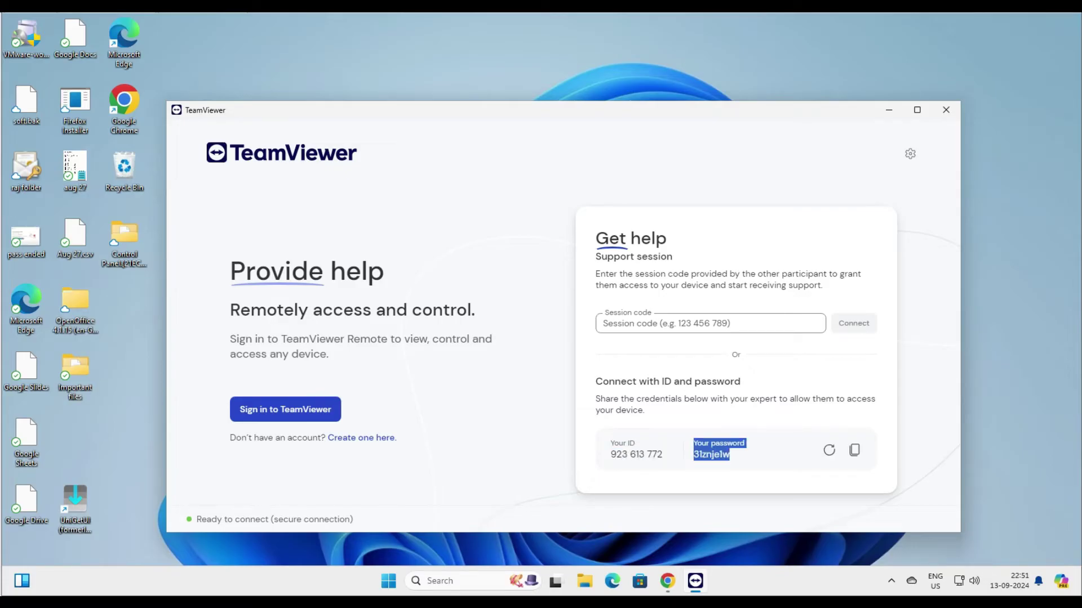
key("Escape")
left_click_drag(730, 455, 630, 455)
key("Escape")
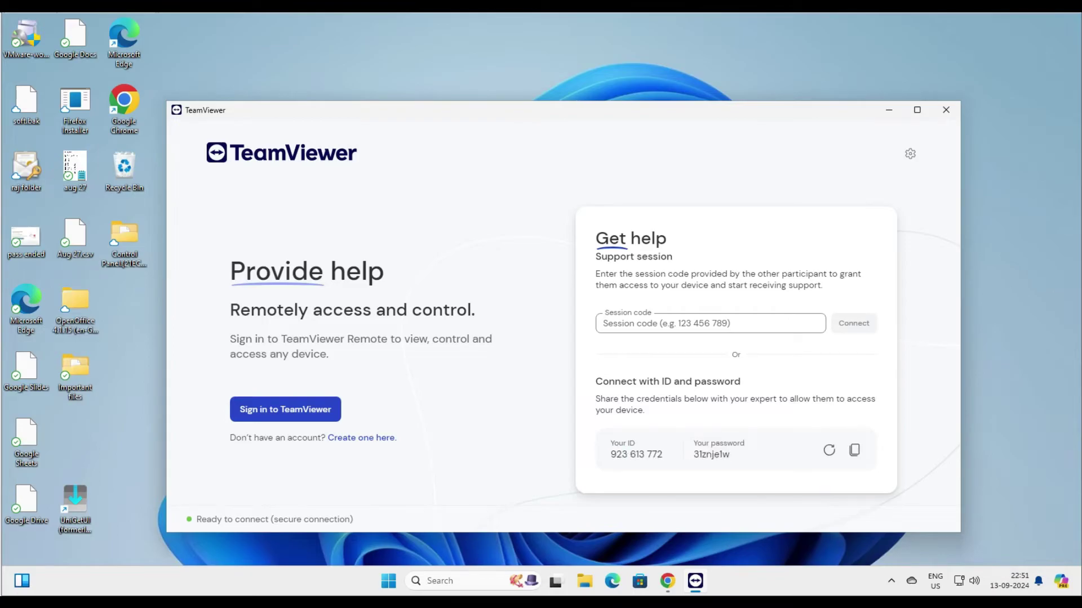
left_click(604, 323)
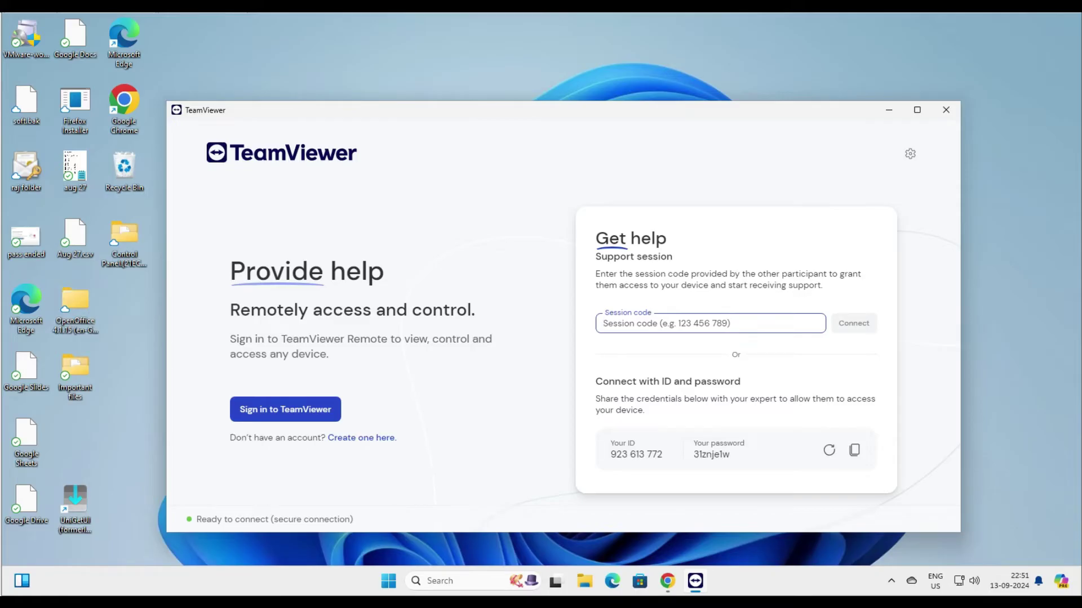
left_click_drag(664, 455, 611, 442)
left_click(603, 324)
left_click(946, 110)
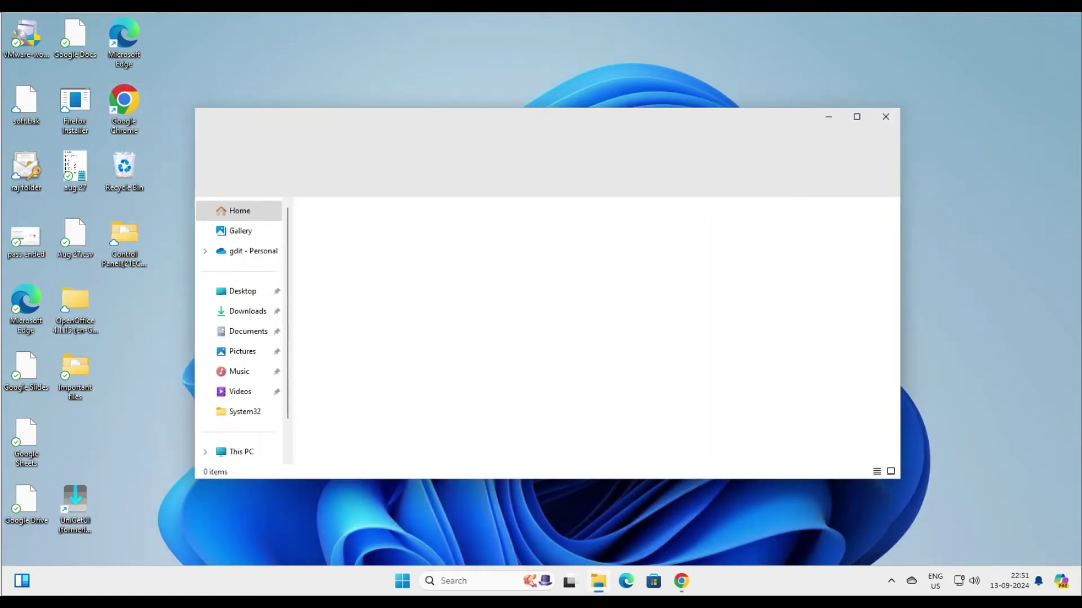
Step: Run TeamViewer_Setup_x64 from Downloads with the unattended-access install, approving UAC
key("Return")
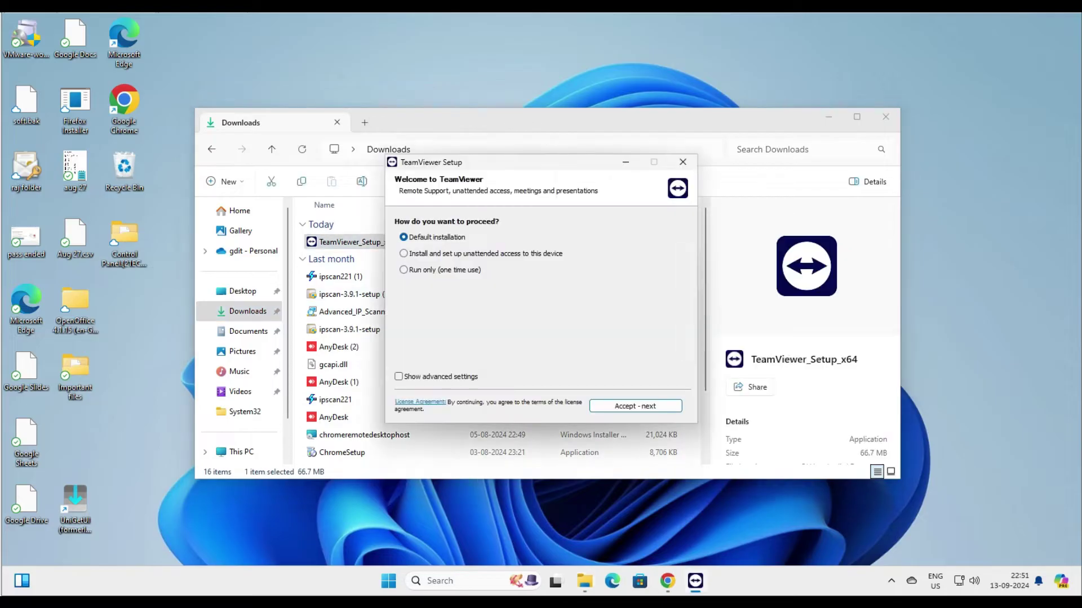
key("Down")
key("Return")
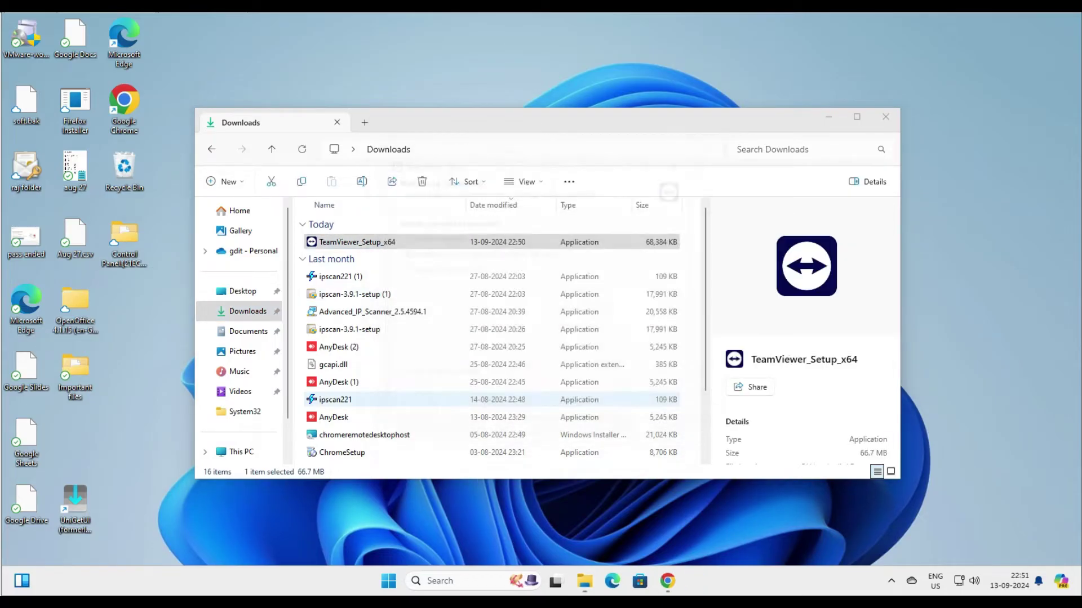
key("alt+y")
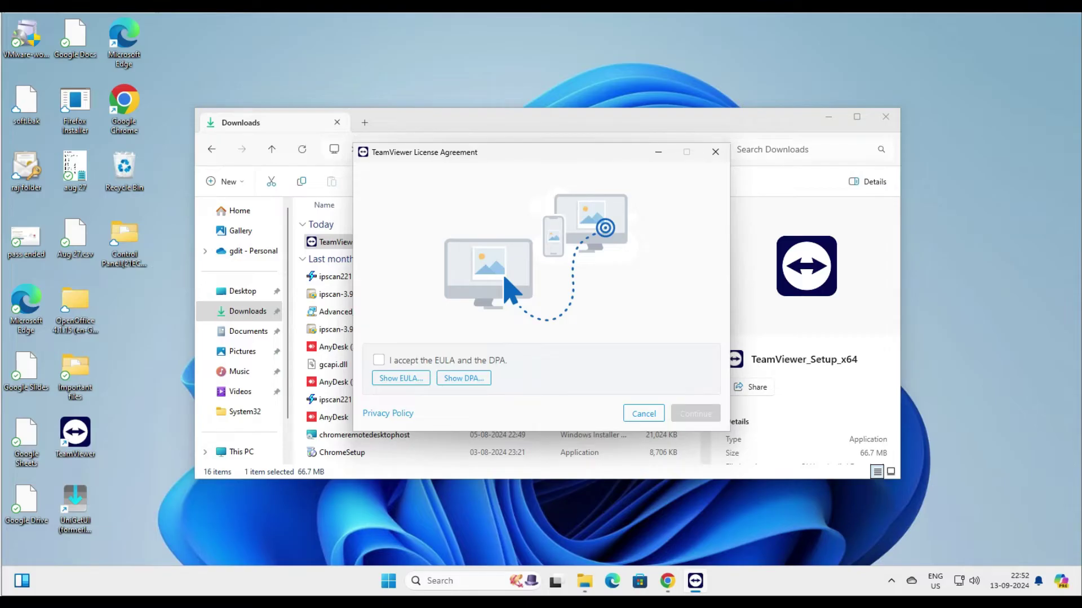
Step: Accept the EULA and DPA, restart into the classic interface, and skip Grant Easy Access
left_click(379, 360)
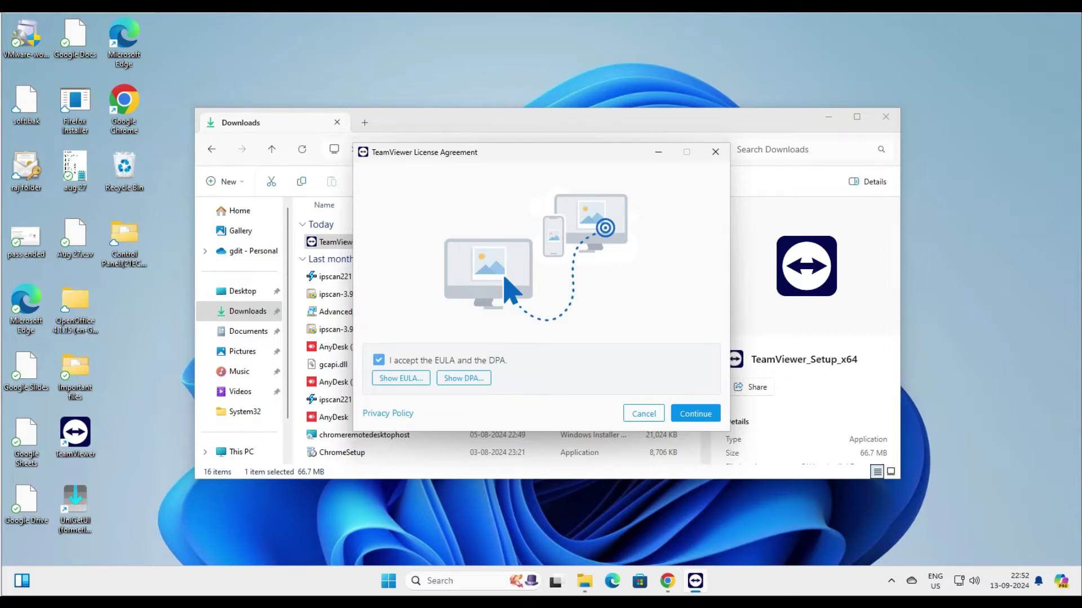
left_click(696, 414)
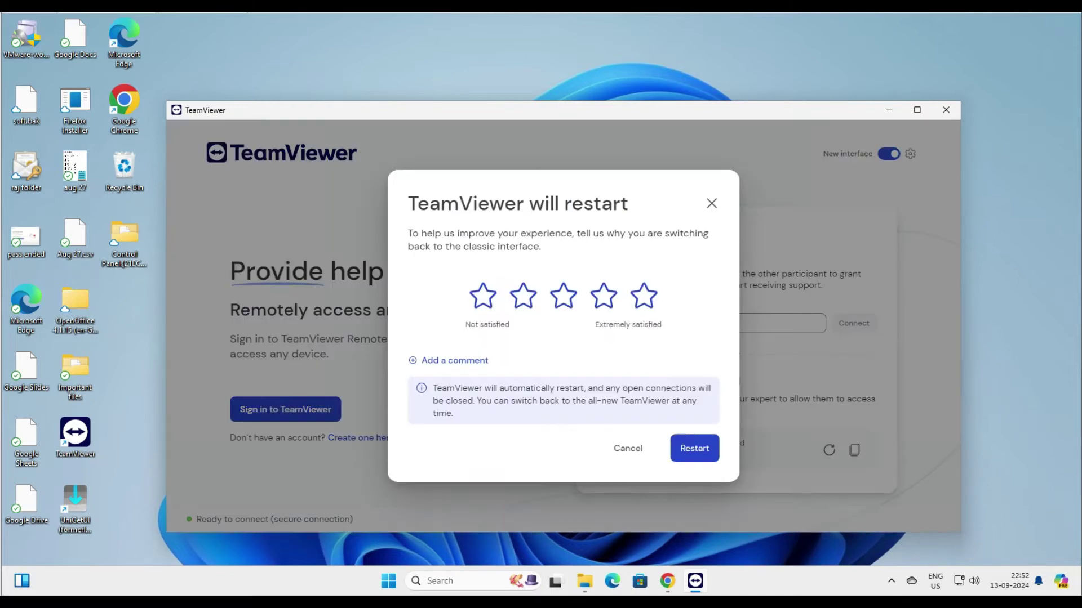
key("Return")
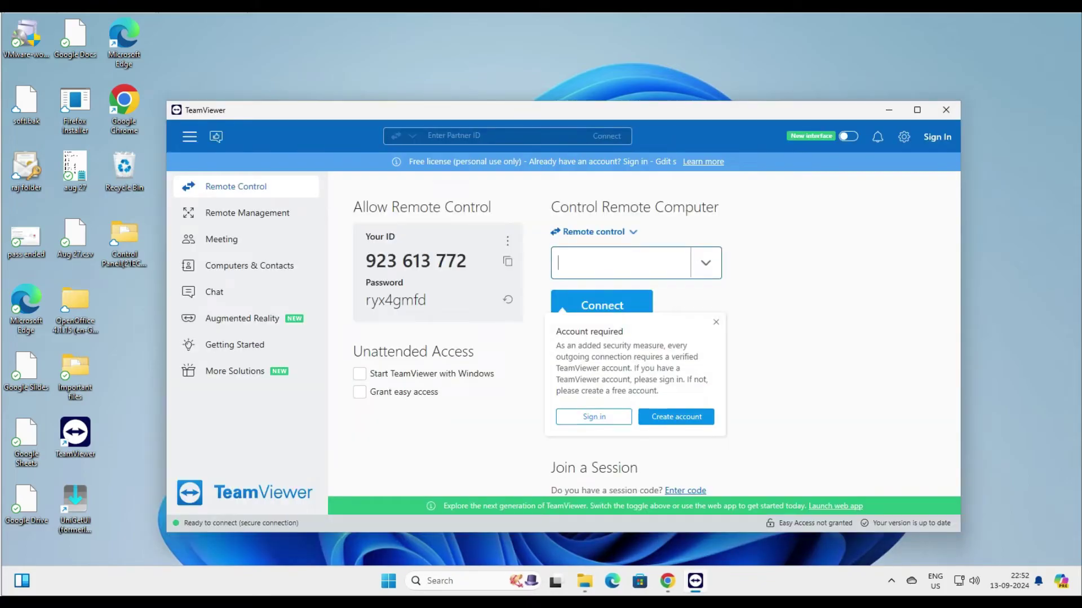
key("Escape")
left_click_drag(647, 111, 682, 110)
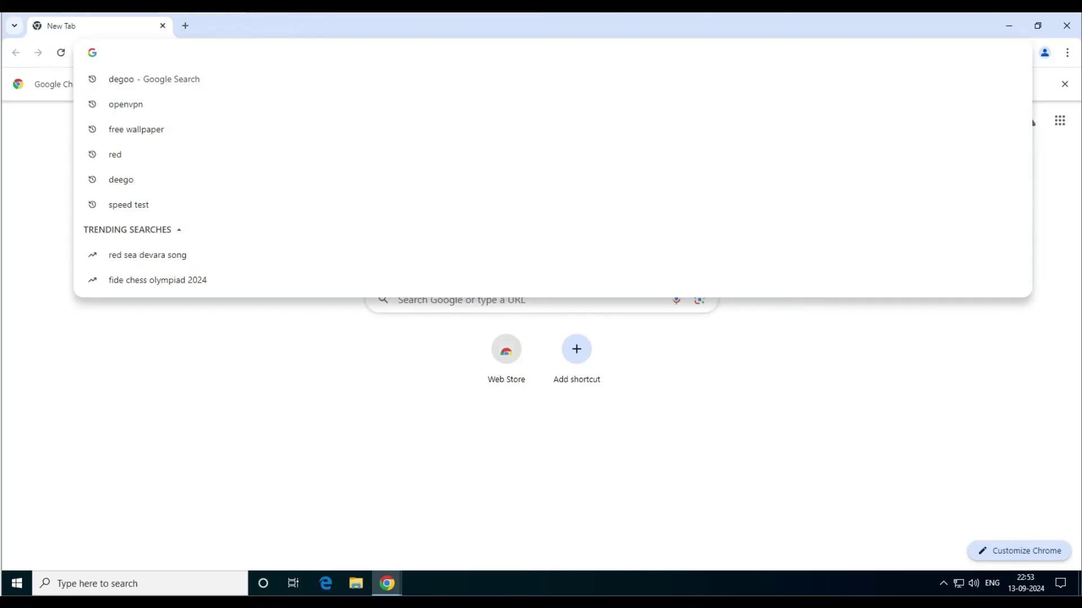
Step: Search 'teamviewer', open teamviewer.com's free download page, and dismiss the cookie banner
type("teamviewer")
key("Return")
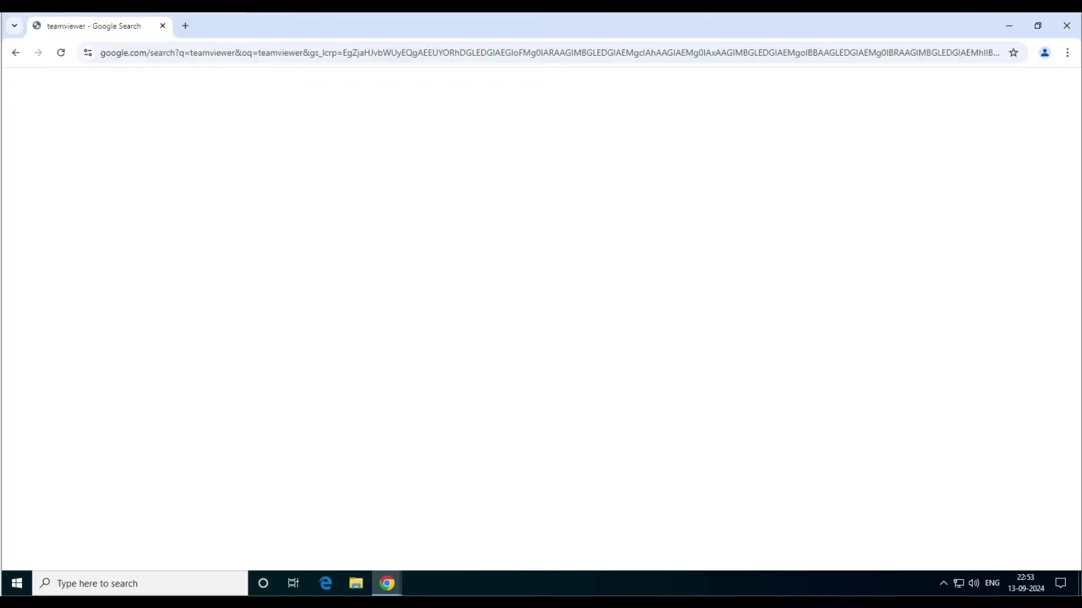
scroll(288, 477, "down", 1)
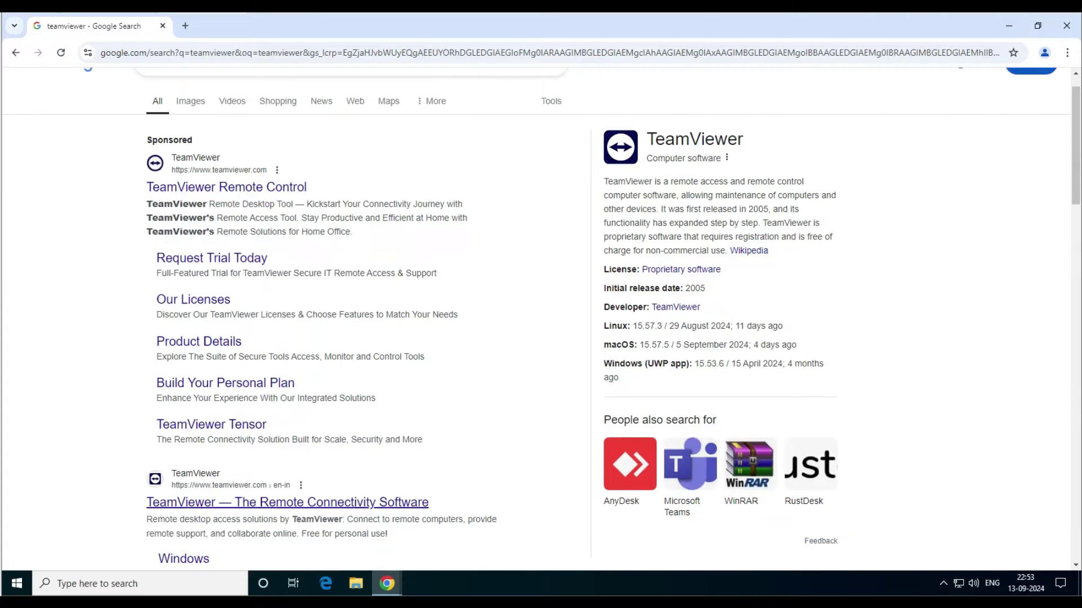
left_click(287, 477)
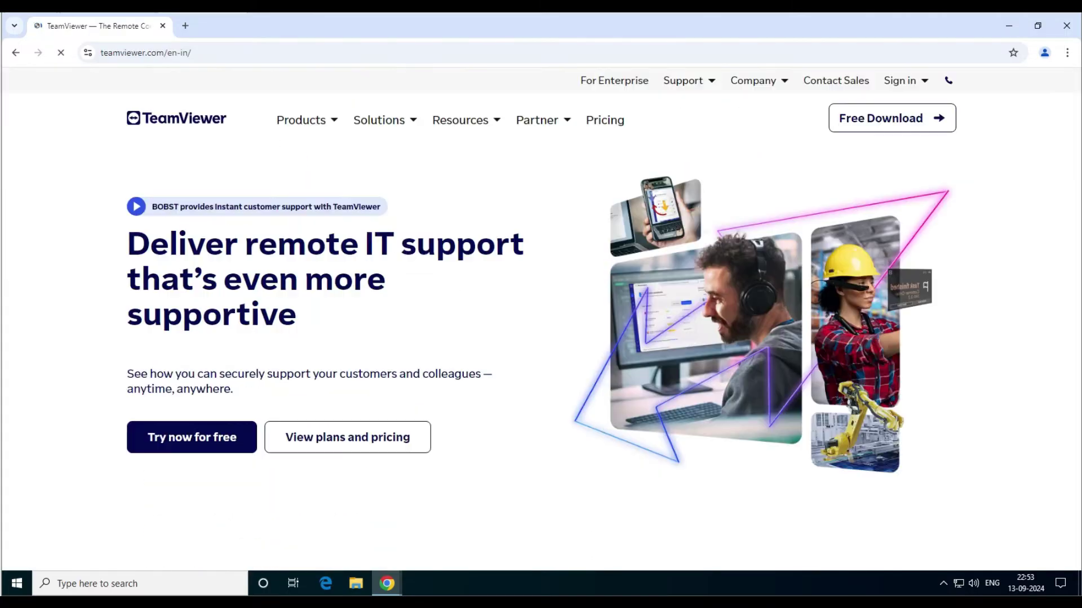
left_click(886, 119)
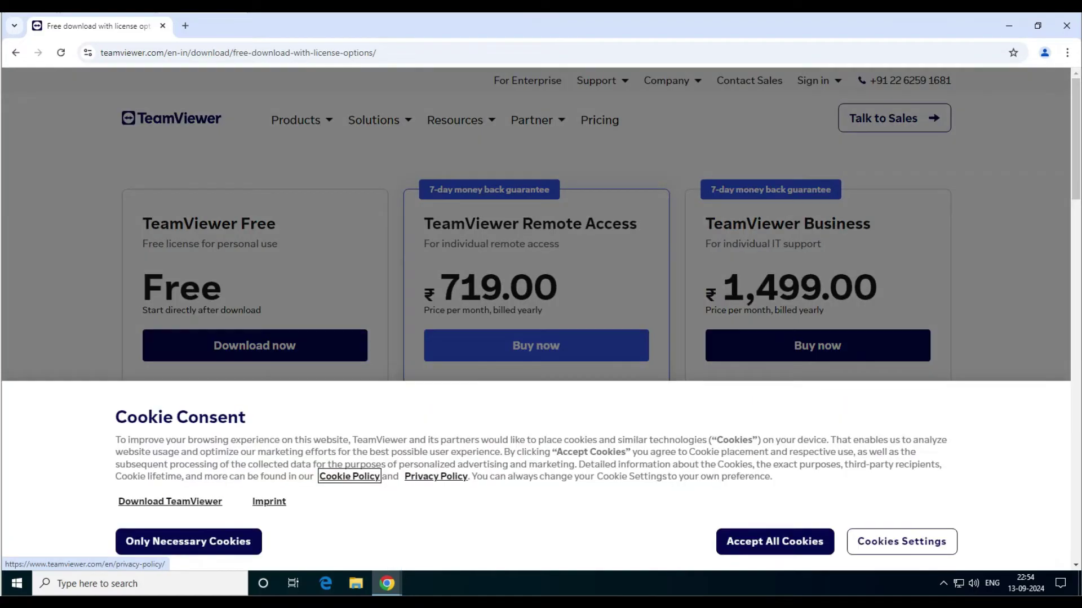
left_click(188, 541)
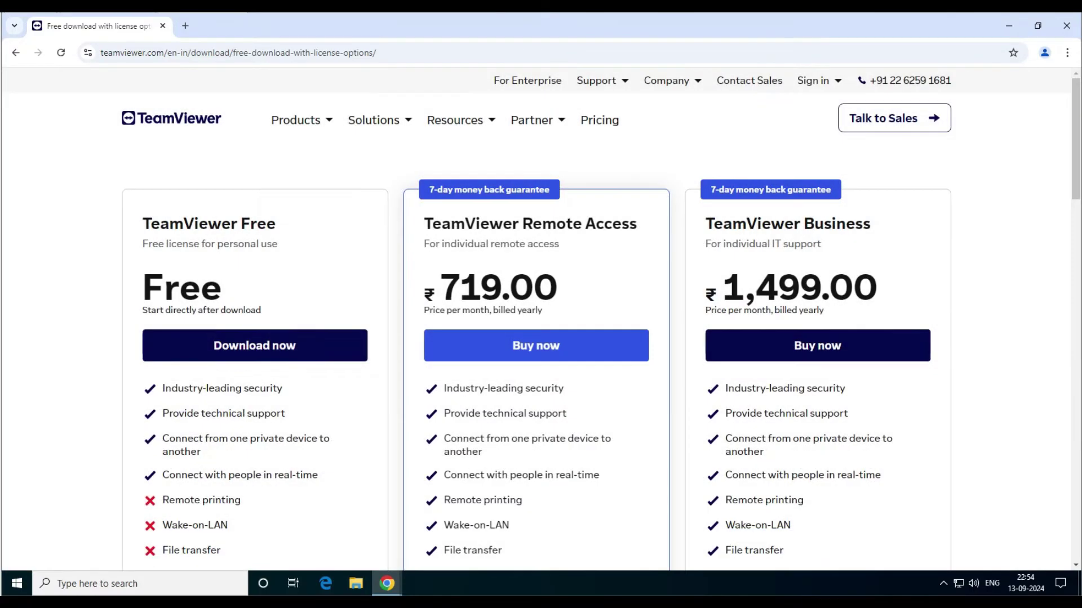
Step: On the Windows download page, download the 64-bit QuickSupport installer
left_click(255, 346)
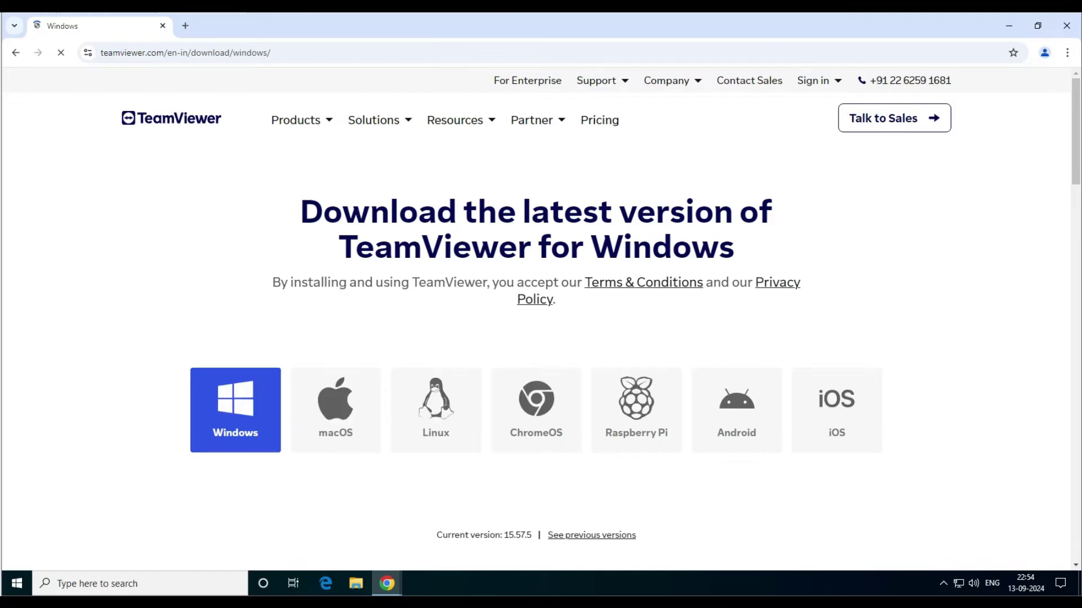
scroll(541, 338, "down", 5)
scroll(540, 338, "down", 4)
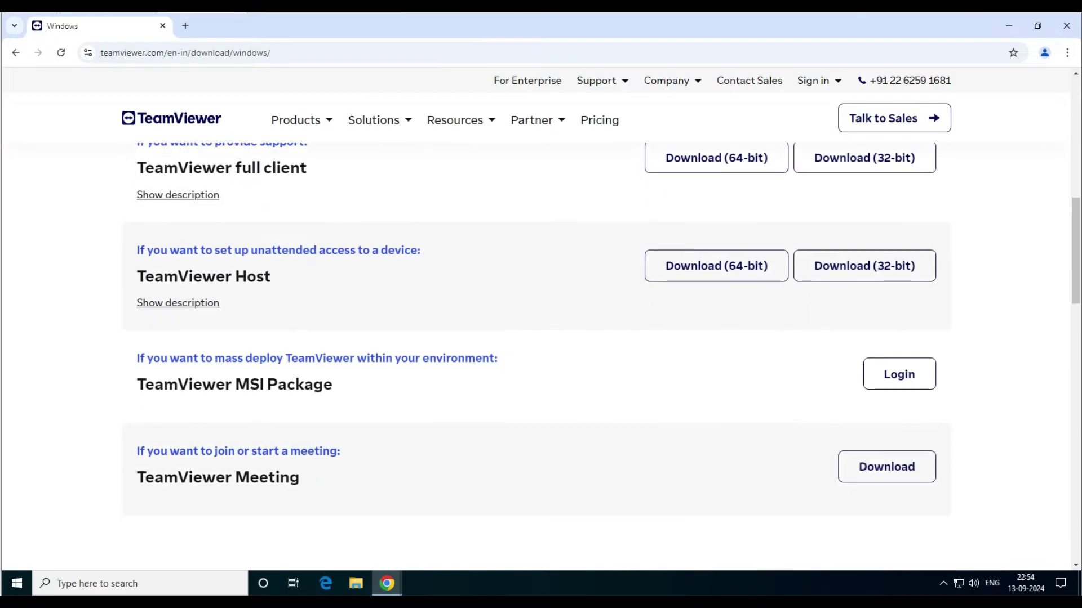
scroll(541, 338, "up", 4)
left_click_drag(342, 311, 178, 311)
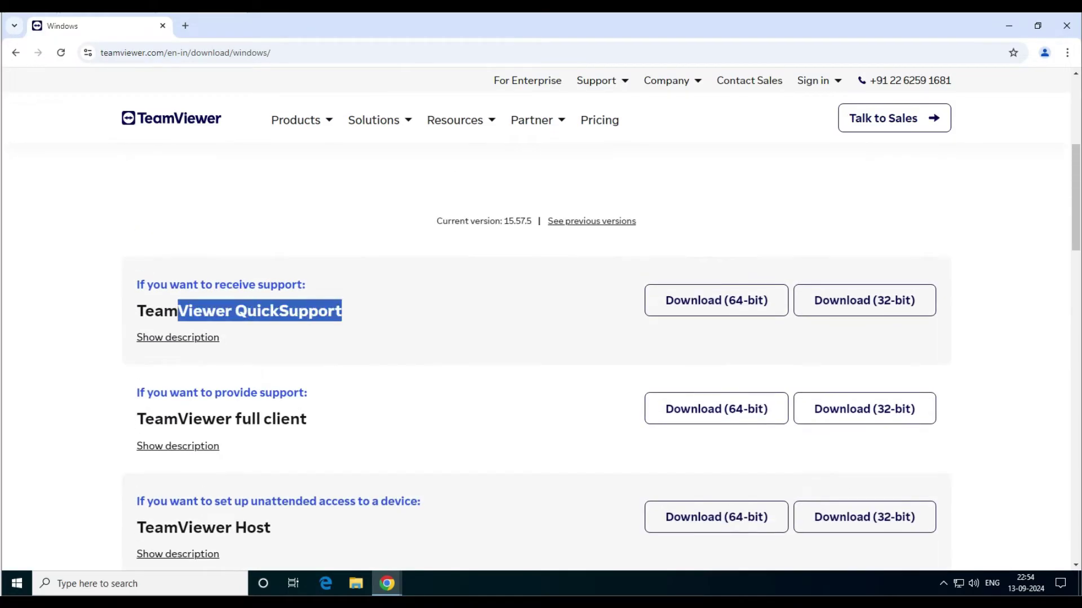
left_click(716, 300)
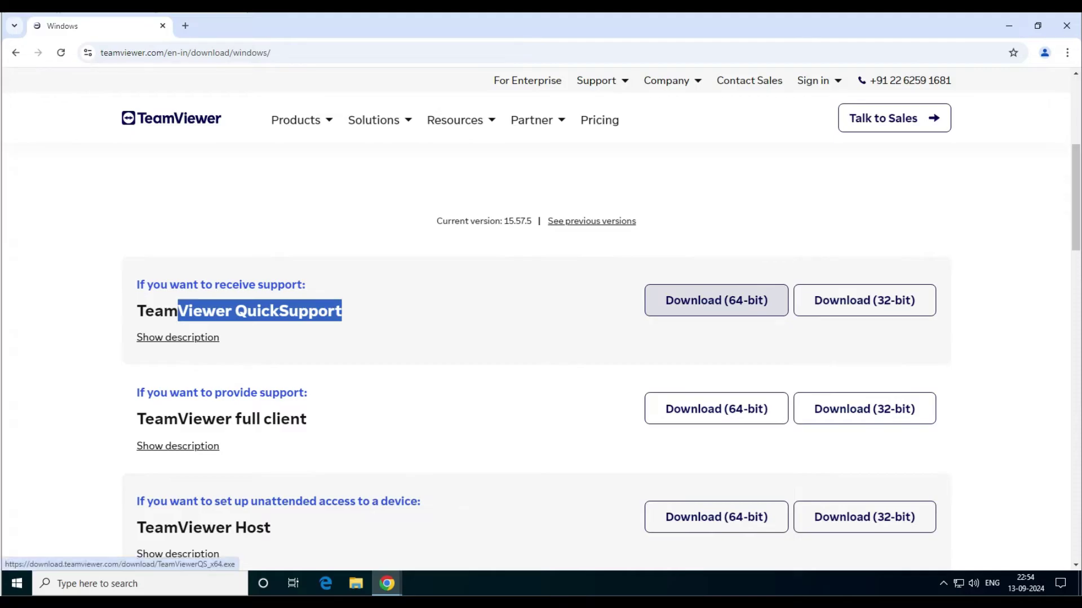
Step: Show Chrome's recent downloads to check TeamViewerQS_x64.exe
scroll(541, 338, "down", 2)
scroll(715, 220, "down", 2)
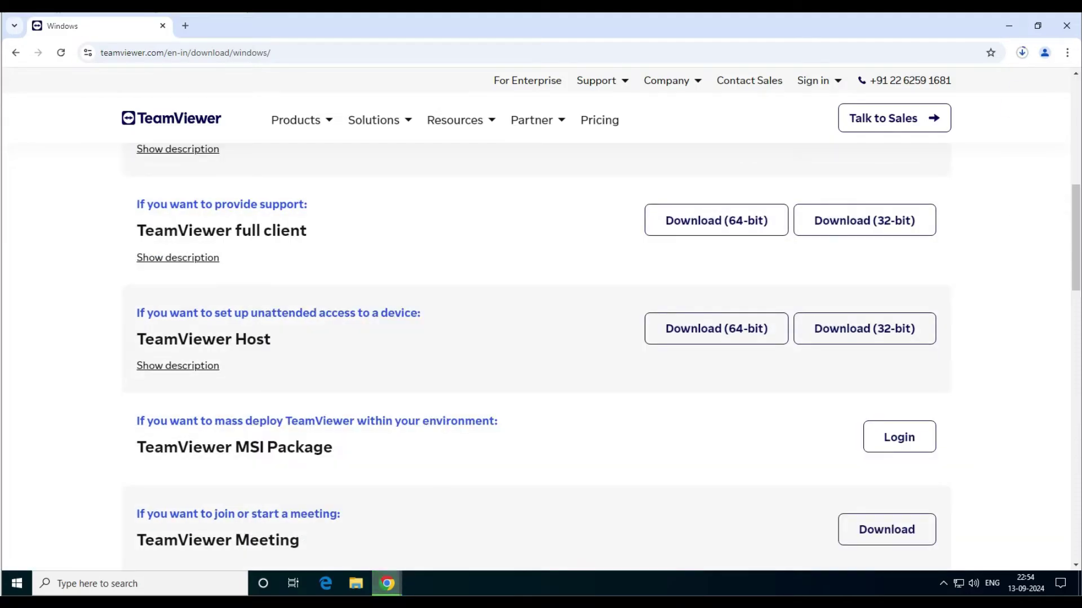
scroll(715, 219, "up", 6)
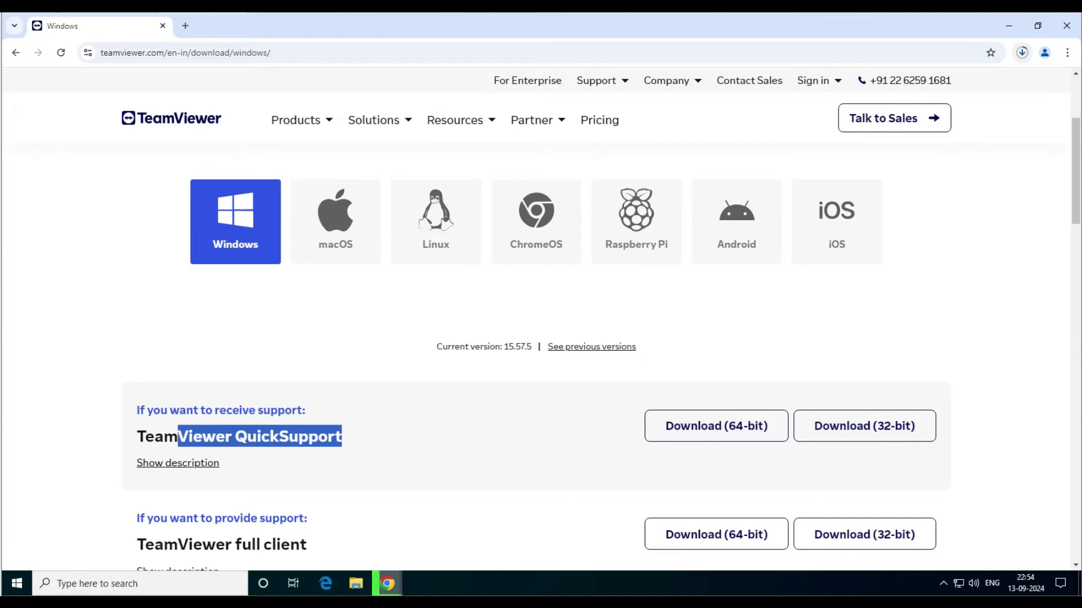
left_click(1022, 52)
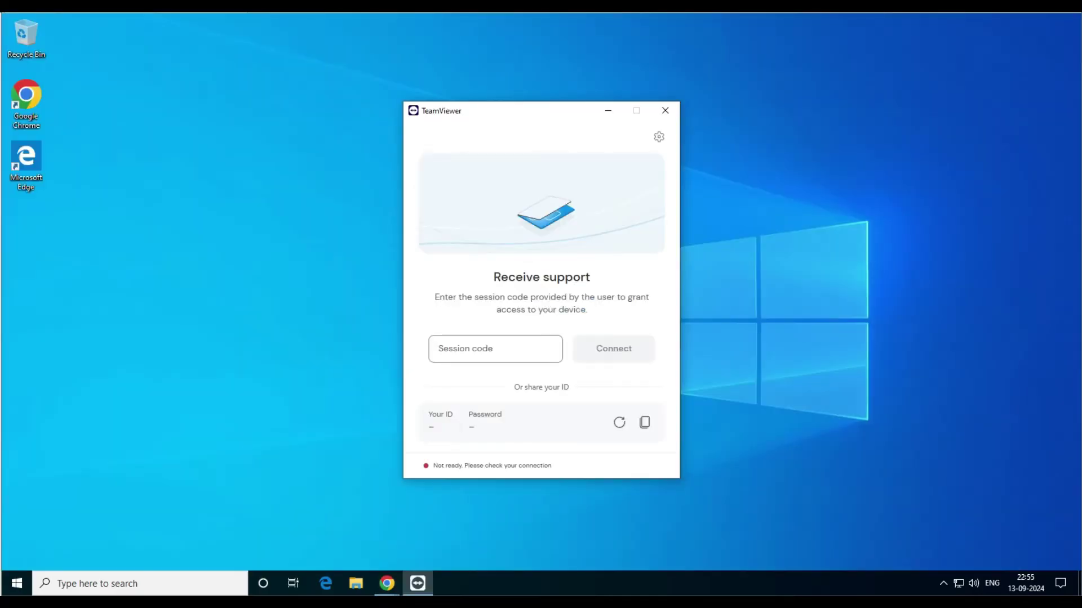
Step: Move QuickSupport aside, focus TeamViewer's partner ID field, and select QuickSupport's device ID
left_click_drag(527, 109, 611, 87)
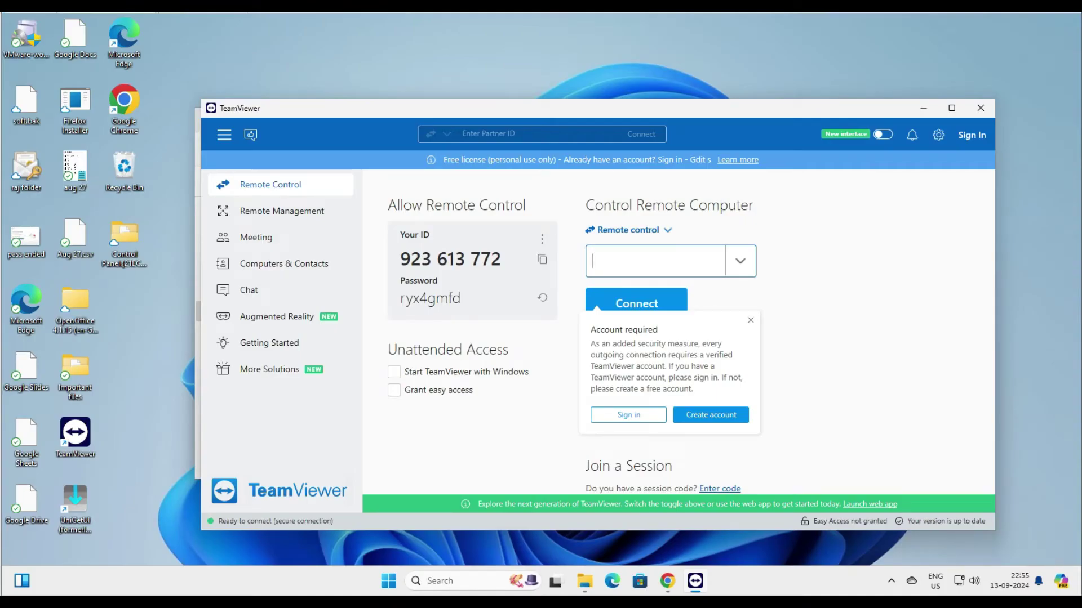
left_click(654, 261)
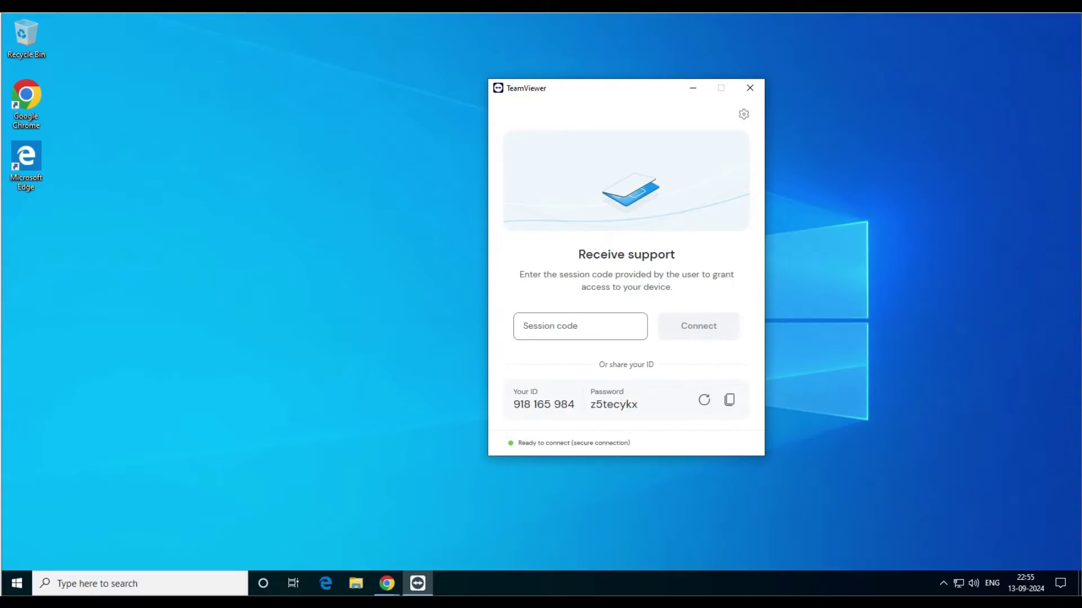
left_click_drag(513, 405, 574, 405)
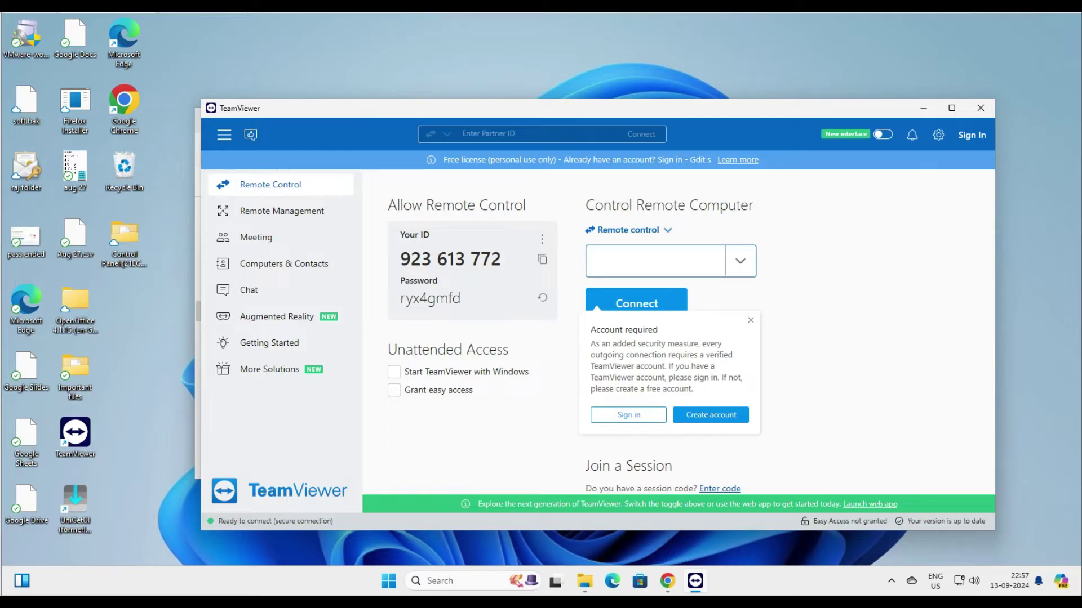
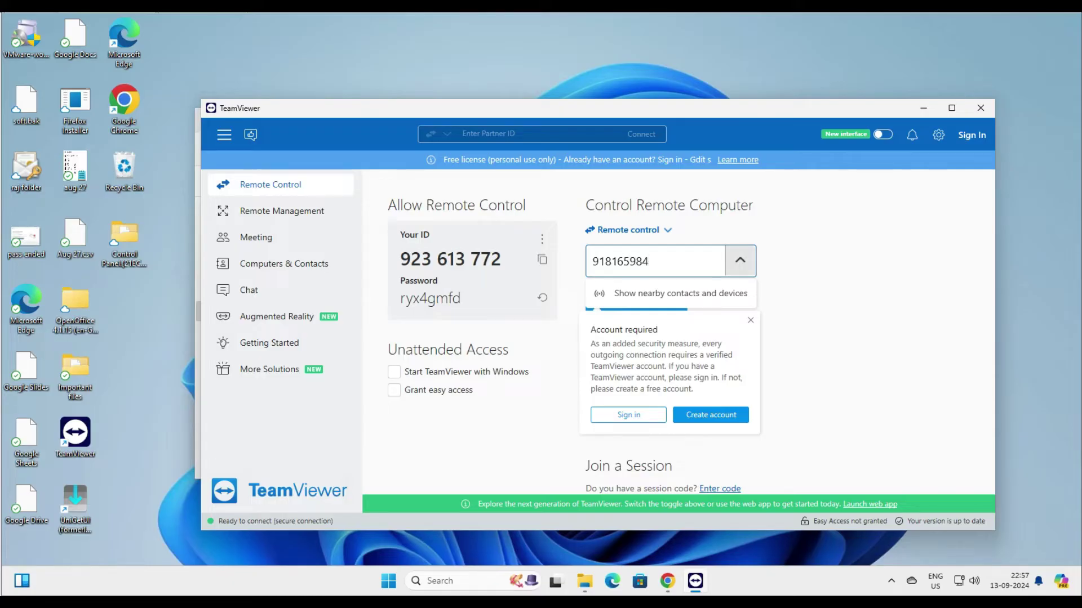
Step: Enter the QuickSupport device's partner ID, connect, and choose to create an account
key("Return")
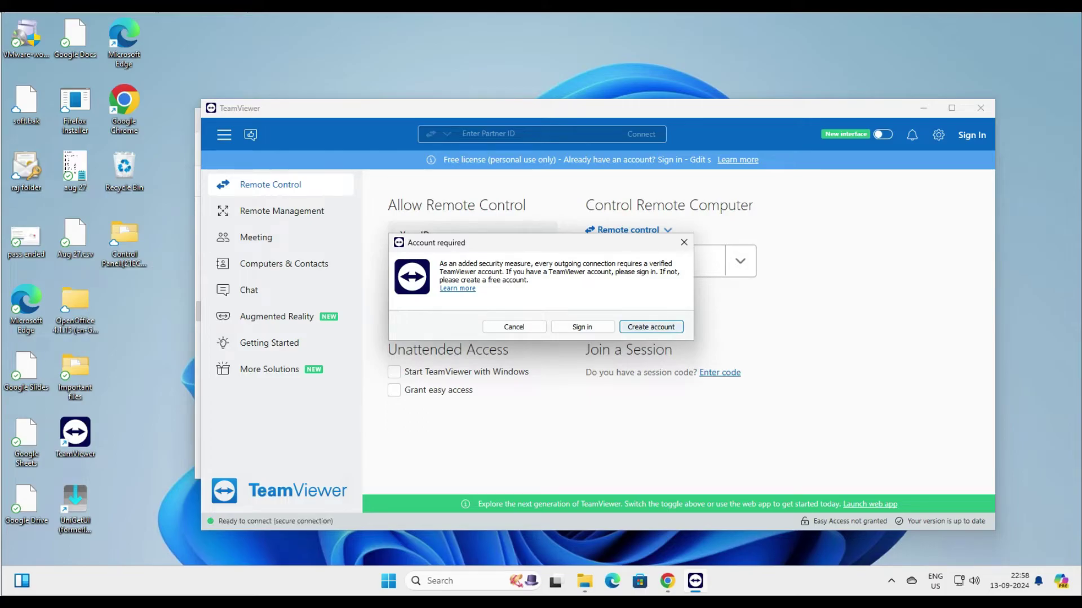
key("Return")
Step: Fill in the account form's name and e-mail fields
key("End")
key("Tab")
key("shift+Tab")
key("End")
key("Tab")
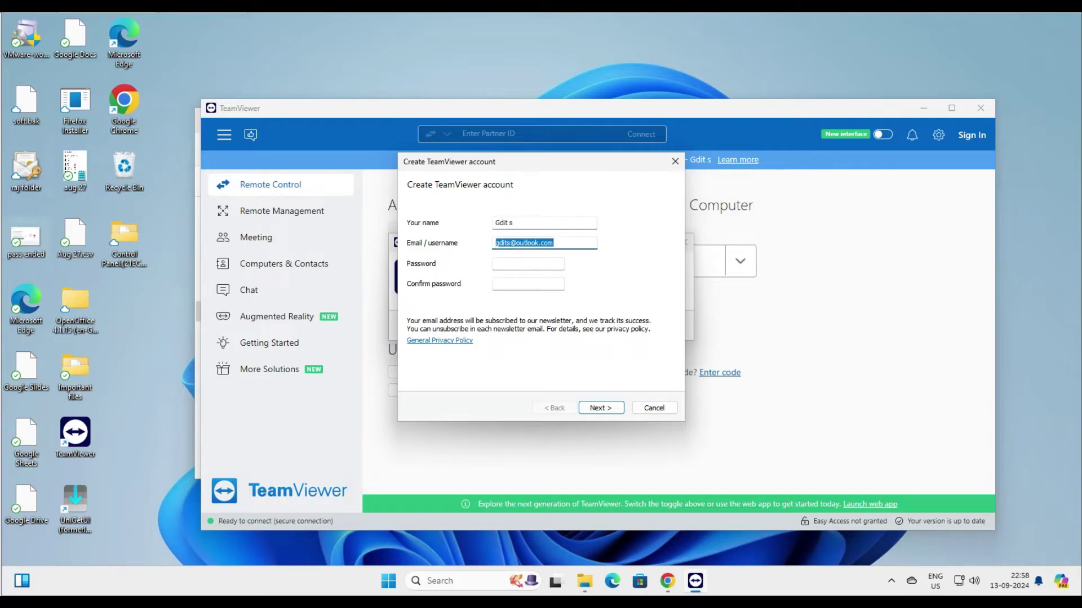
key("Tab")
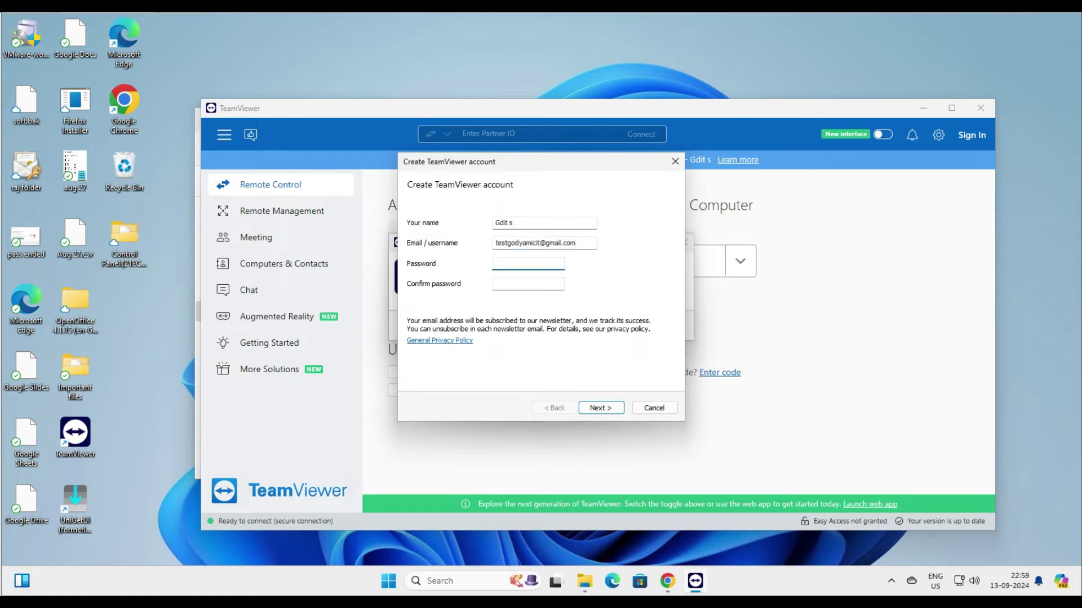
Step: Enter and confirm the account password, then submit the form
type("•••••••••")
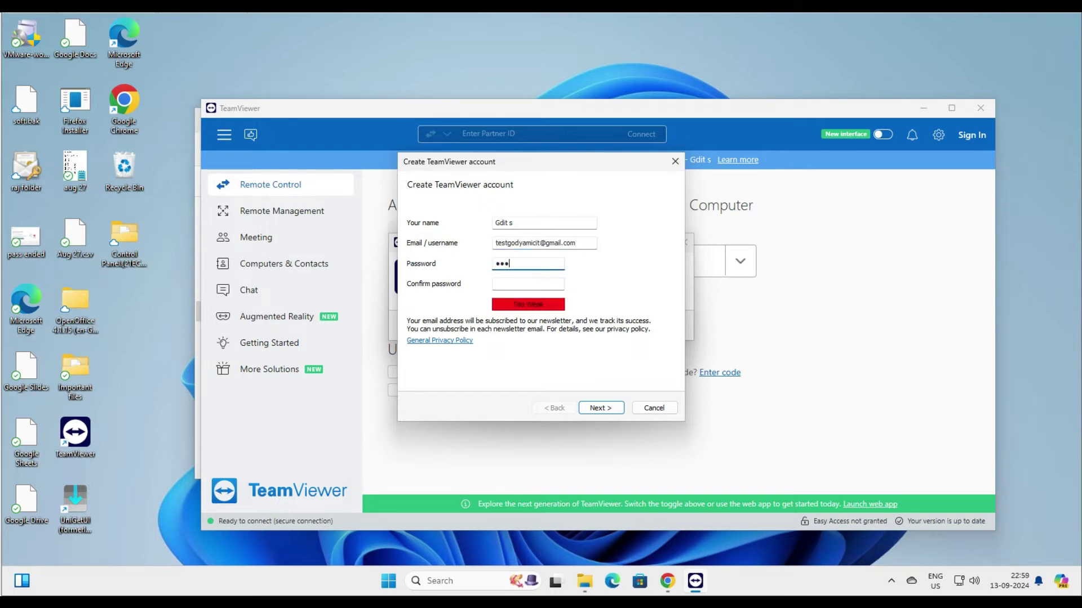
key("Tab")
type("•••••••••")
key("Return")
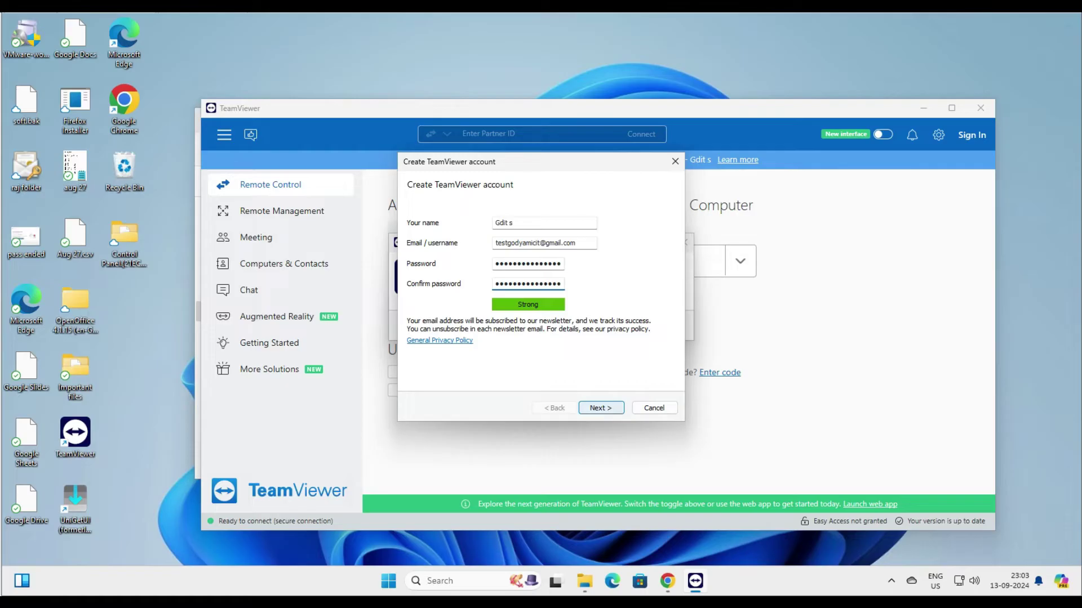
key("Return")
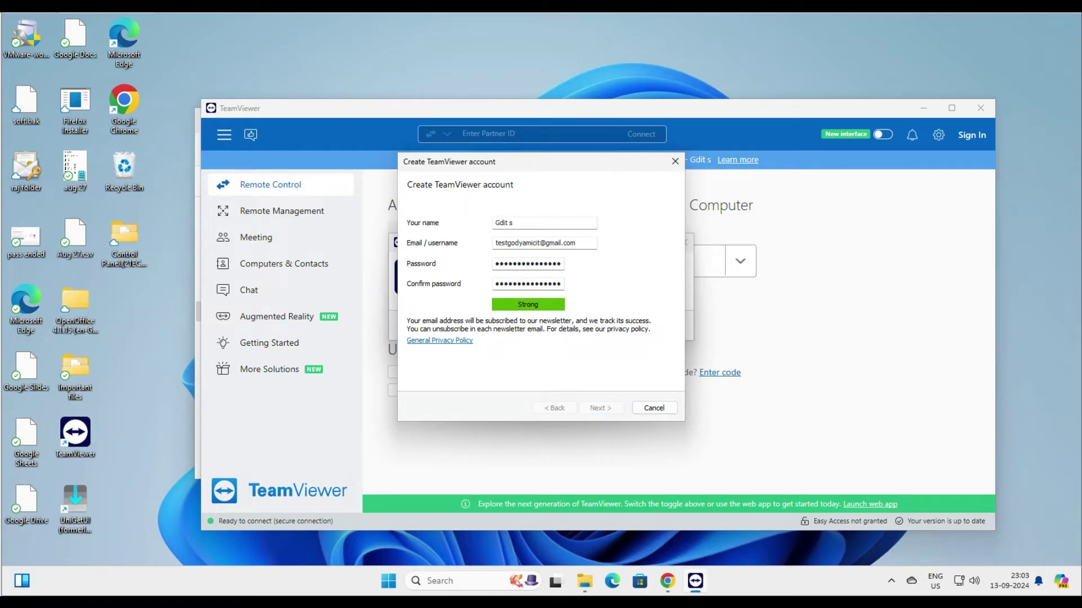
key("Return")
key("Return")
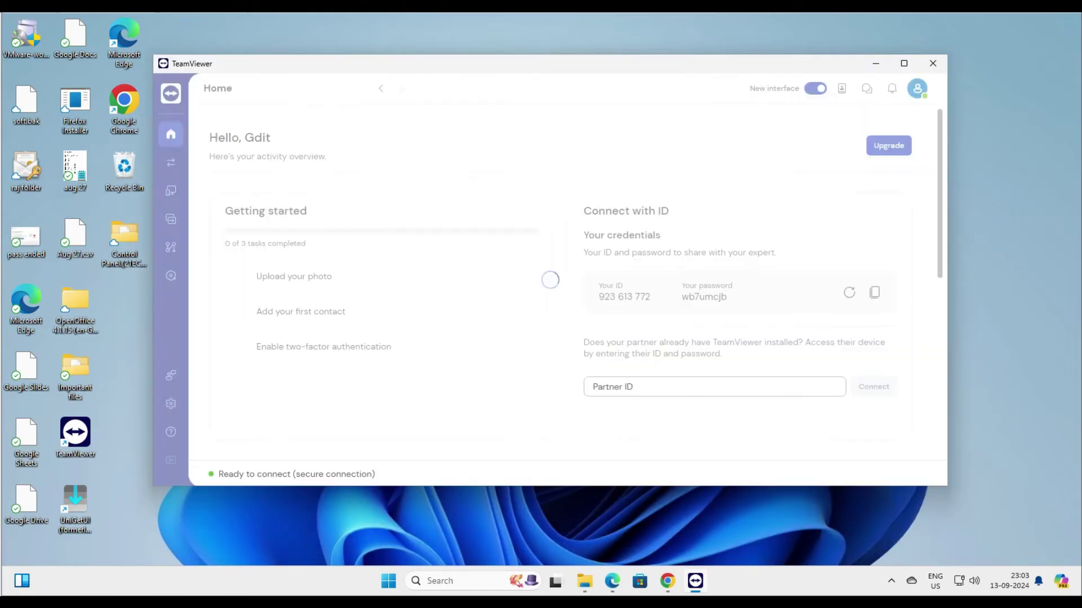
key("Return")
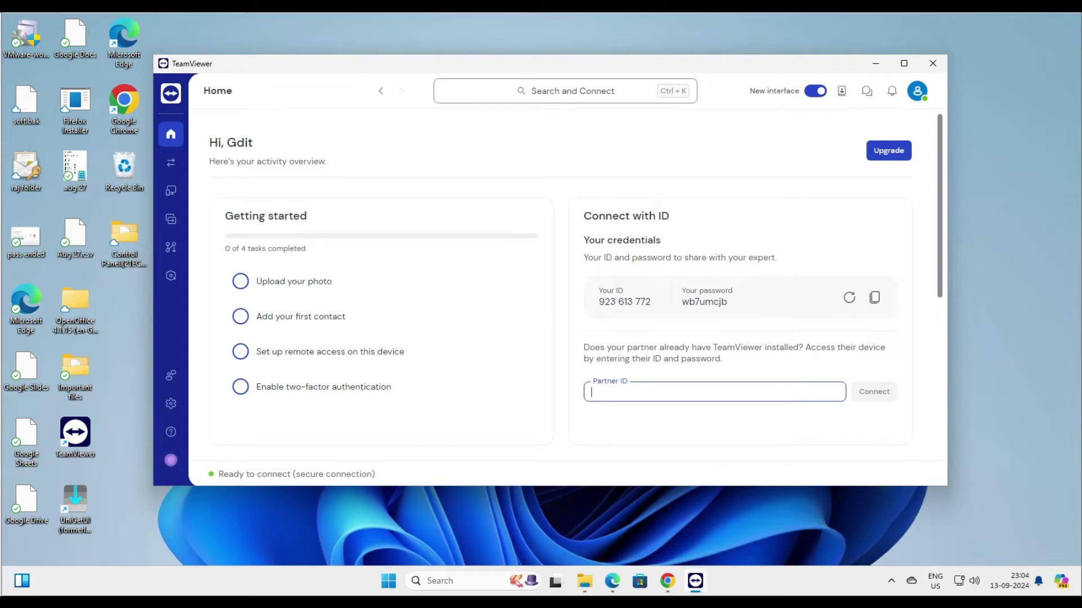
type("918165984")
key("Return")
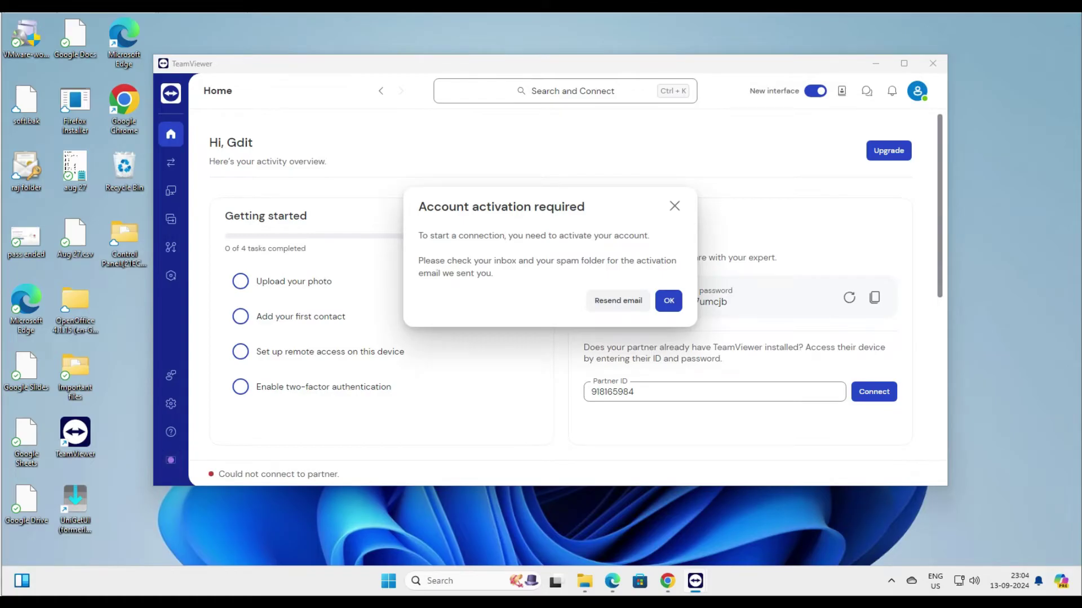
key("Return")
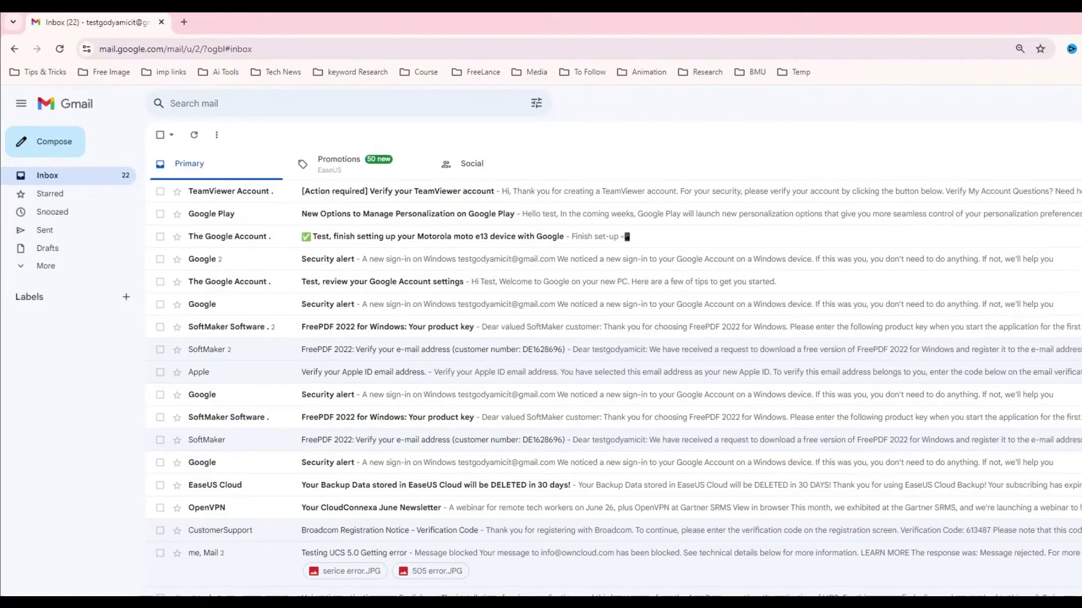
Step: Open the TeamViewer verification link and highlight the account-activated confirmation message
key("Return")
key("Return")
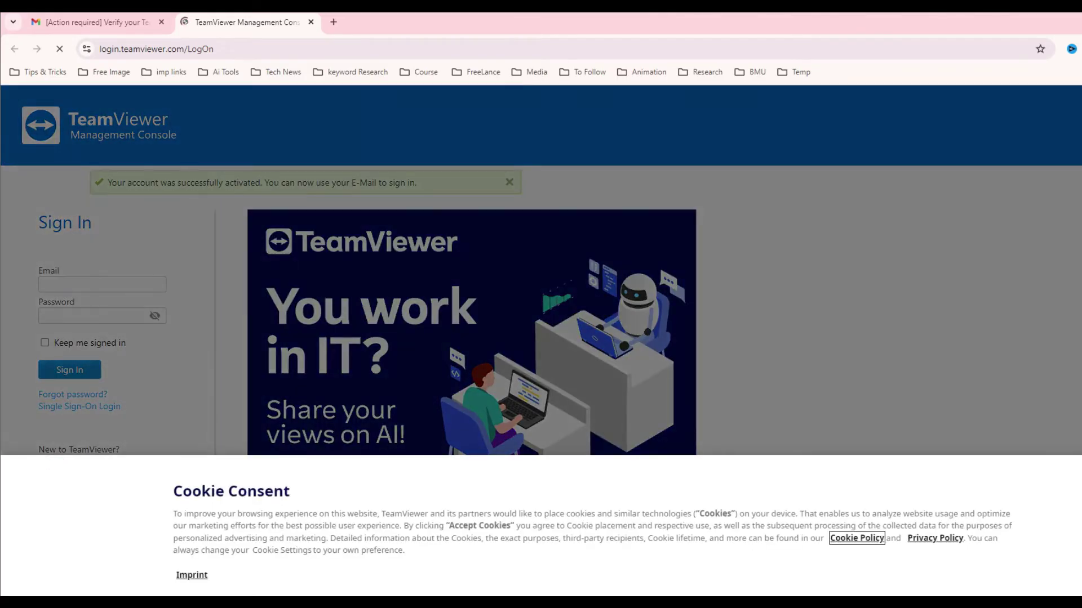
left_click_drag(172, 183, 417, 183)
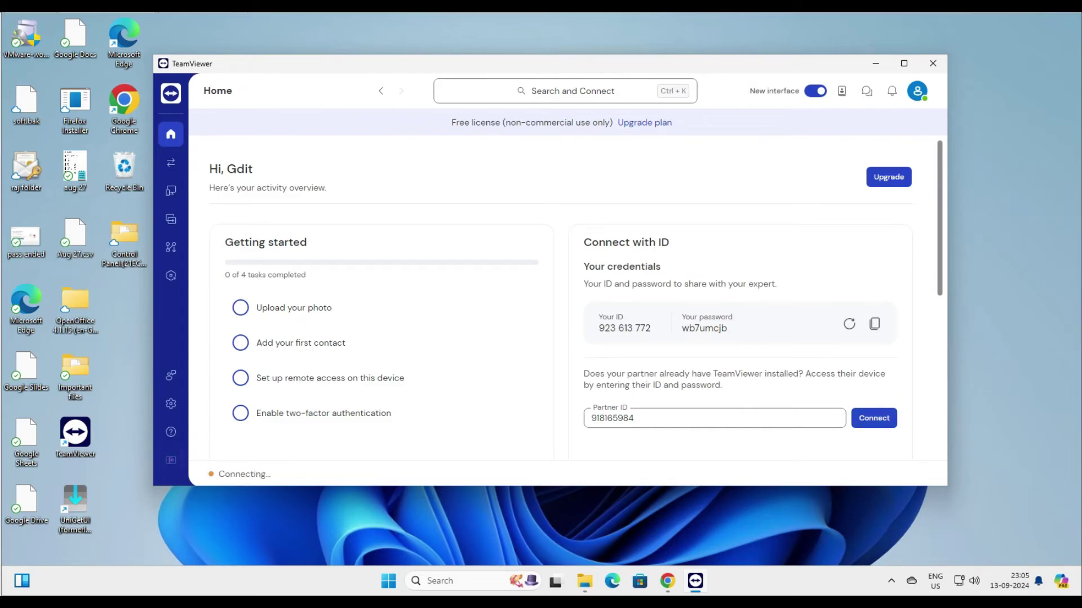
Step: Connect to the partner ID and log on by pasting the partner's password
left_click(634, 418)
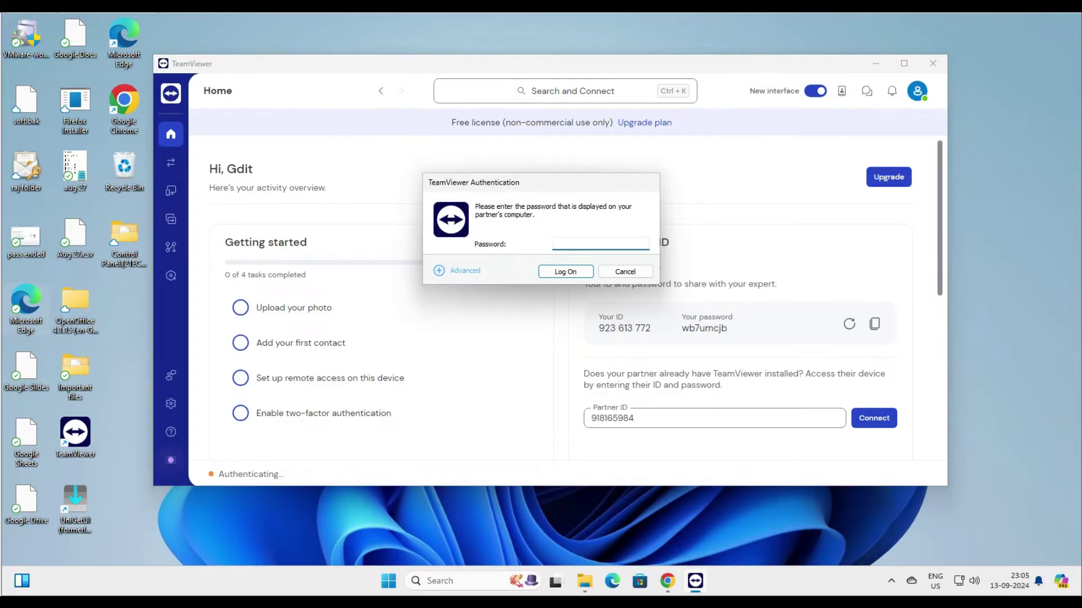
key("ctrl+v")
key("Return")
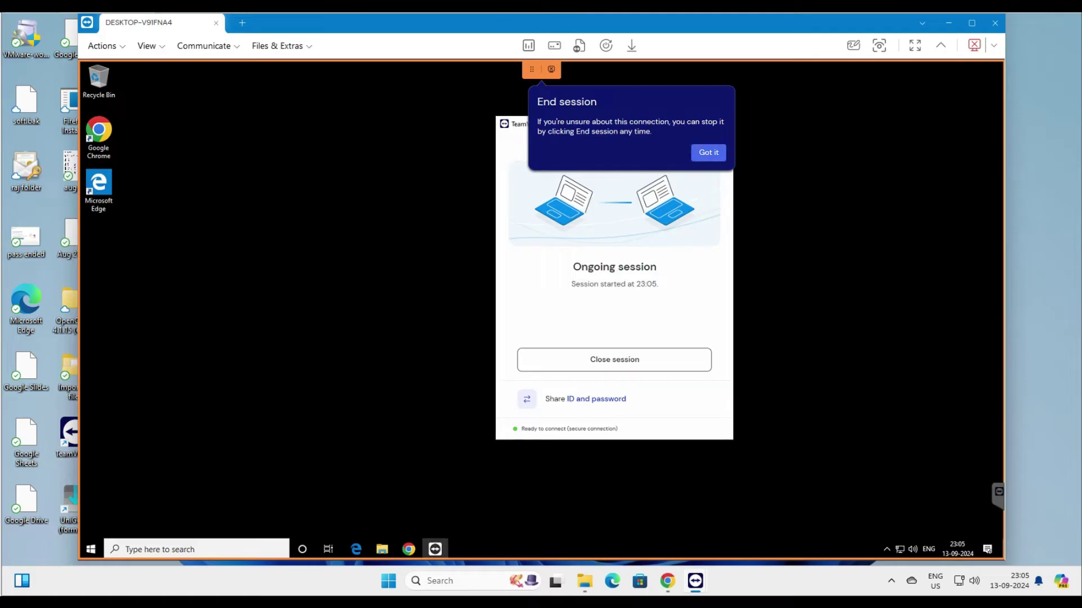
Step: Refresh the remote desktop, move the session aside, and copy the local Control Panel folder to the remote desktop
right_click(238, 208)
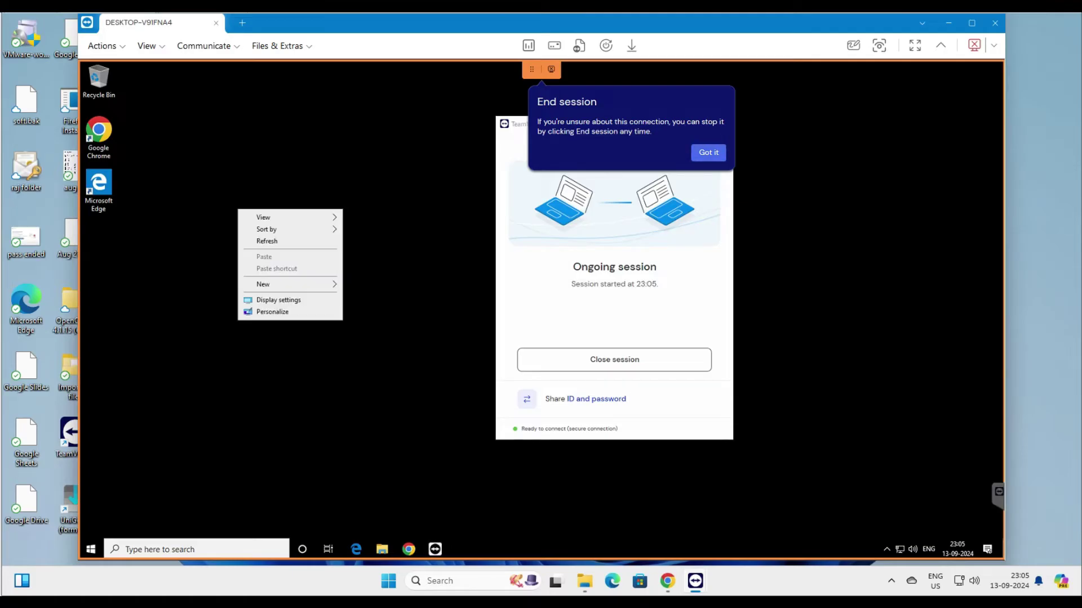
left_click(270, 241)
left_click_drag(564, 22, 794, 40)
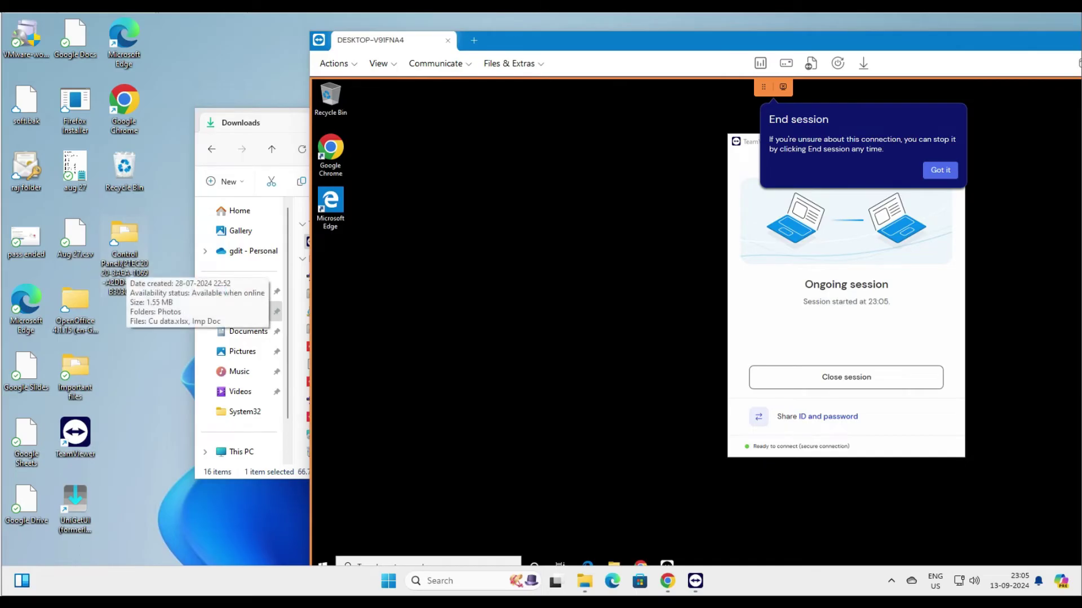
right_click(122, 265)
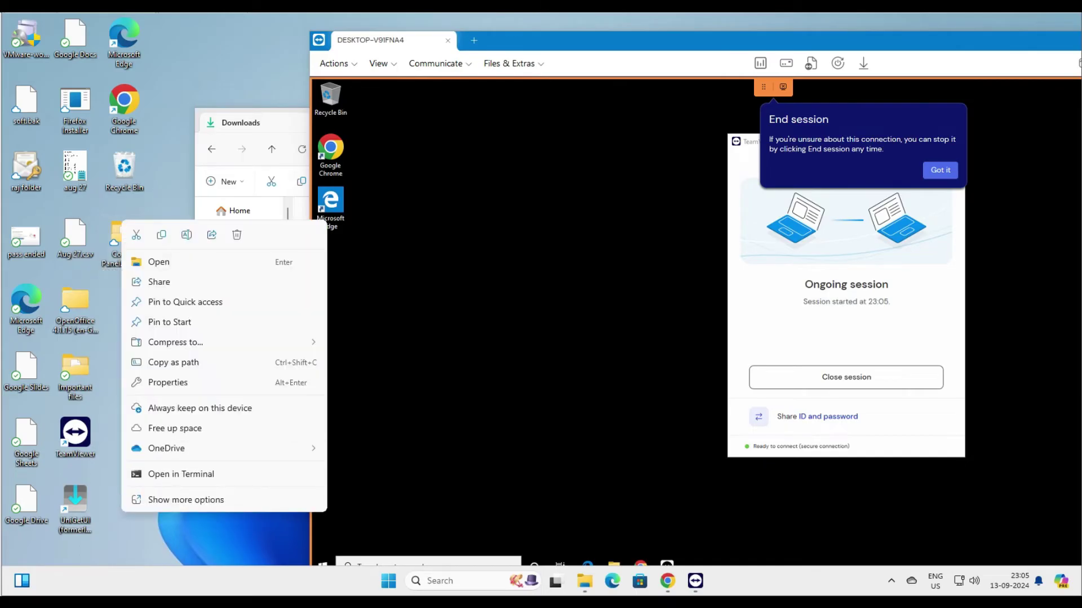
key("Escape")
right_click(532, 224)
key("Escape")
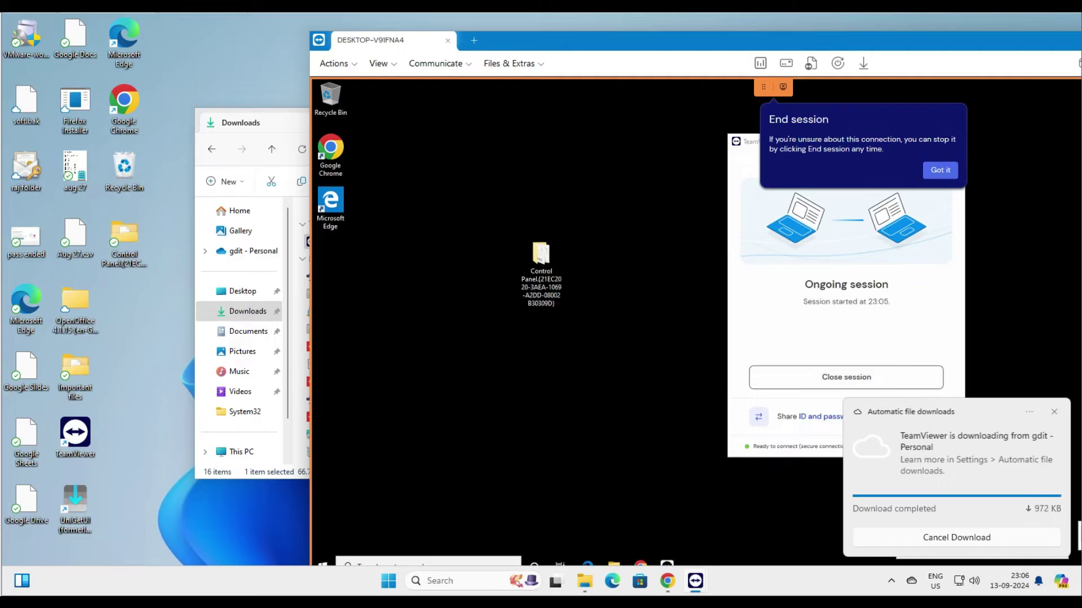
Step: Compare the Photos folders inside the copied folder on both computers, then close both Photos windows
double_click(541, 257)
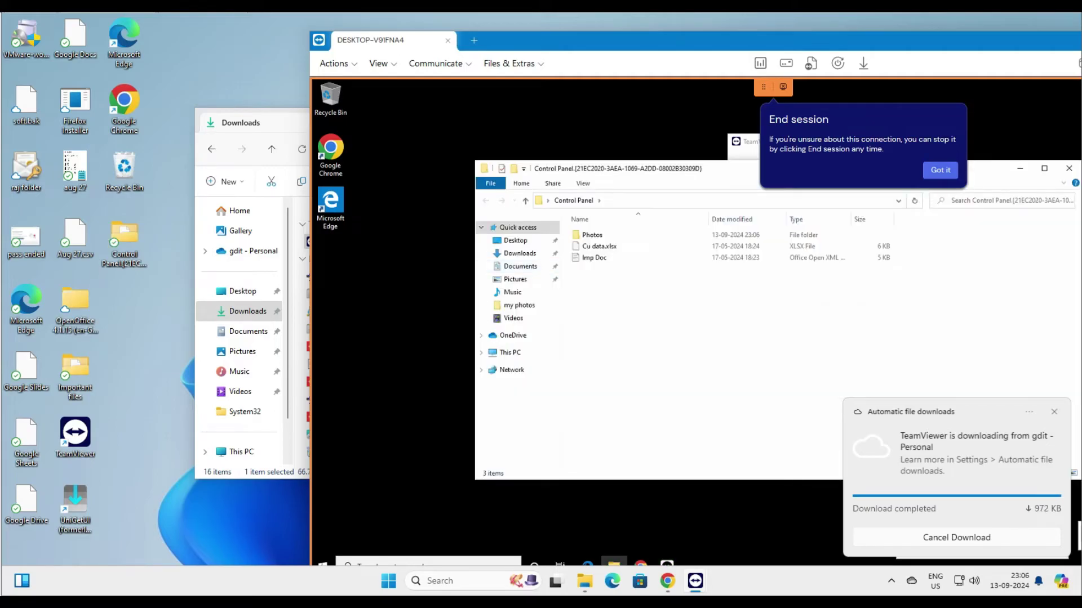
double_click(592, 234)
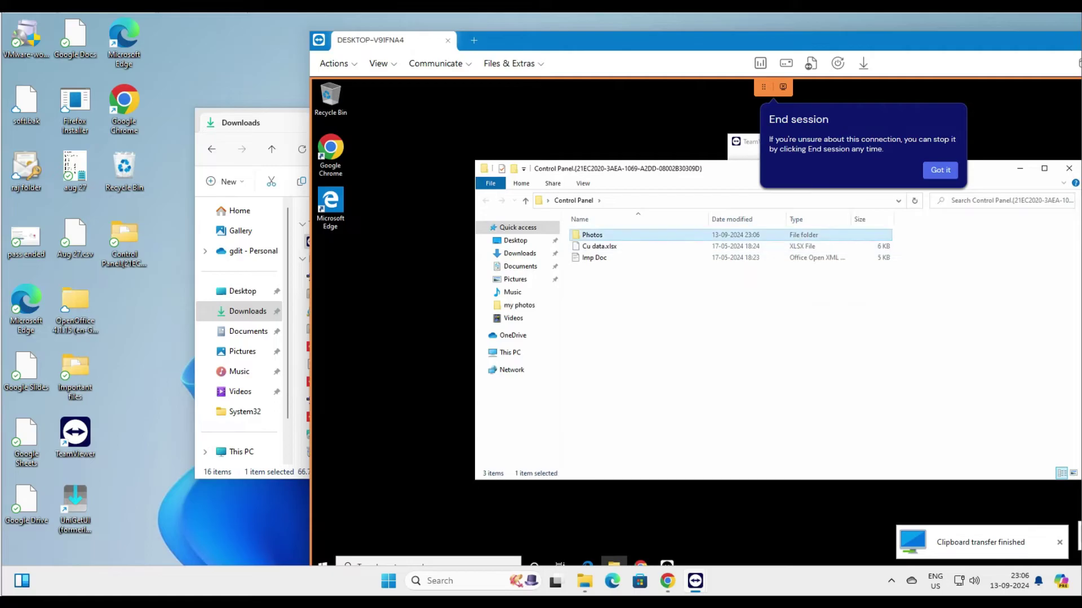
double_click(124, 248)
double_click(346, 241)
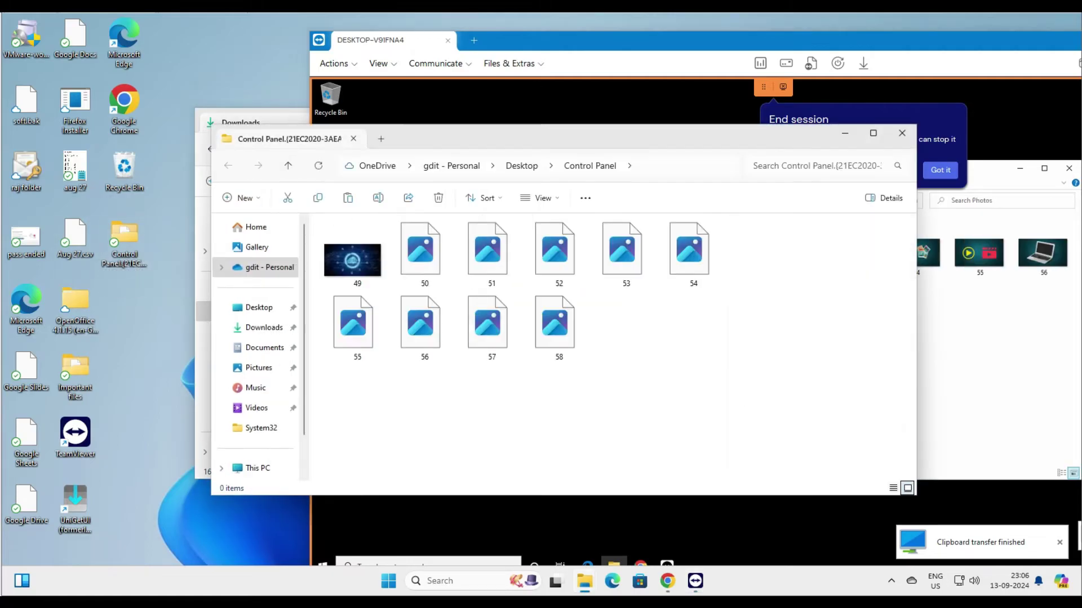
left_click_drag(723, 149, 428, 169)
left_click(606, 172)
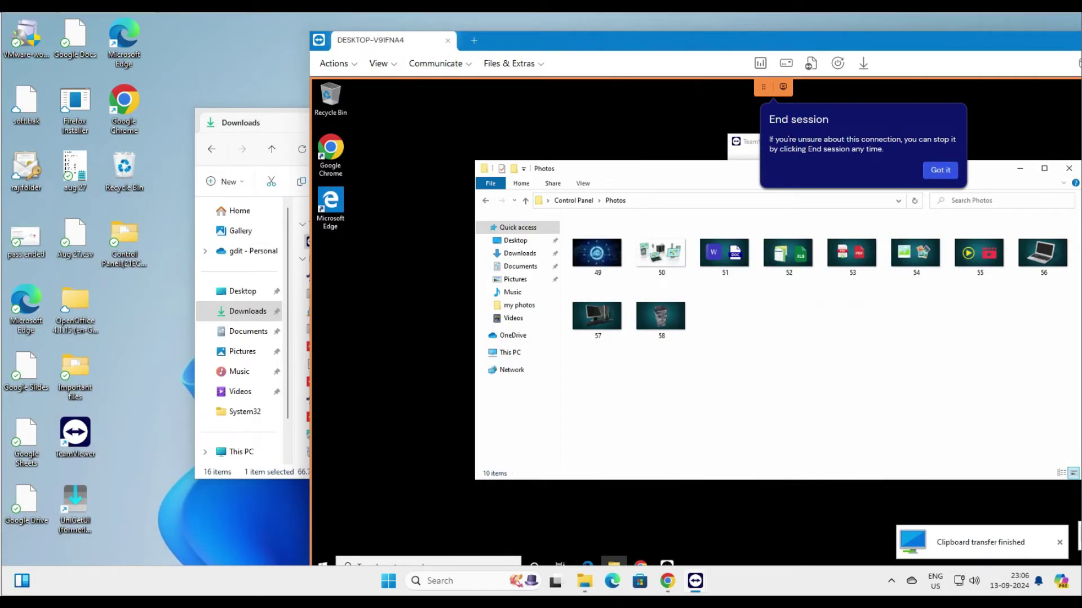
left_click(1068, 168)
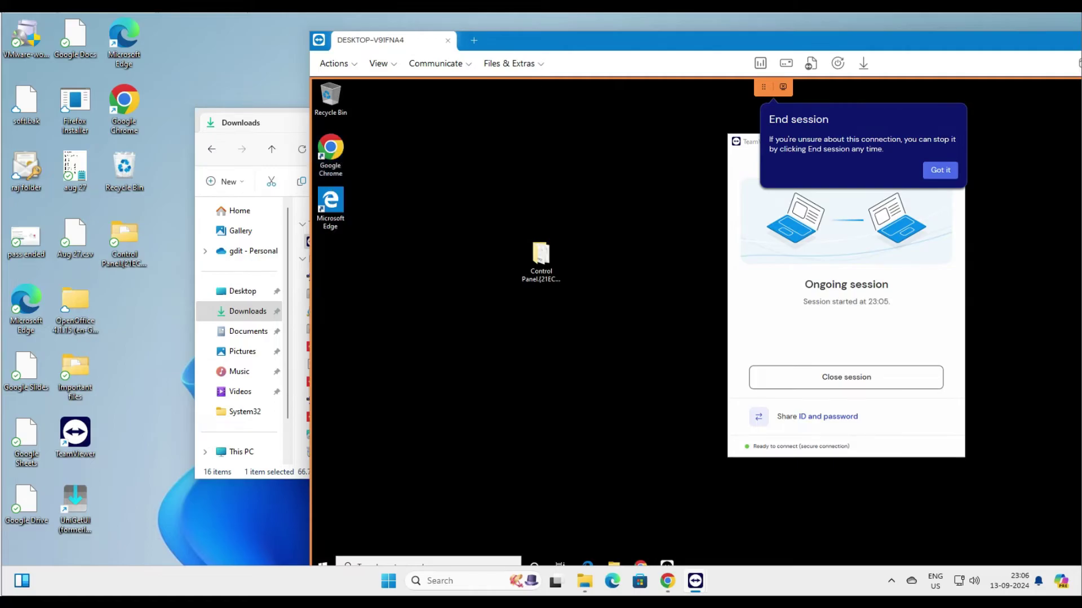
Step: Copy the remote wallpaper image img0 from its folder and paste it onto the local desktop
left_click(614, 562)
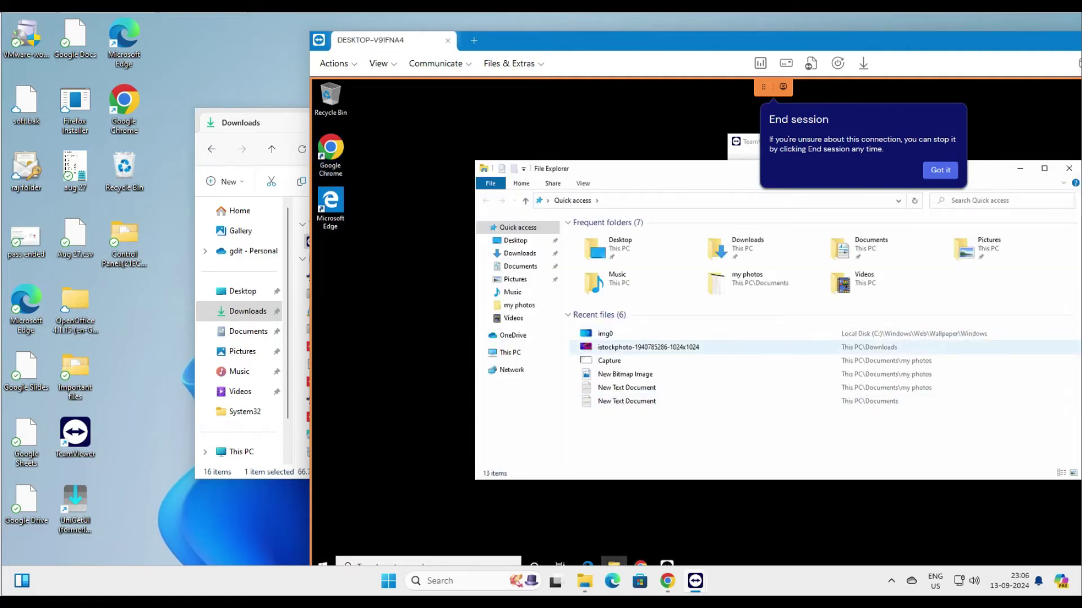
right_click(609, 334)
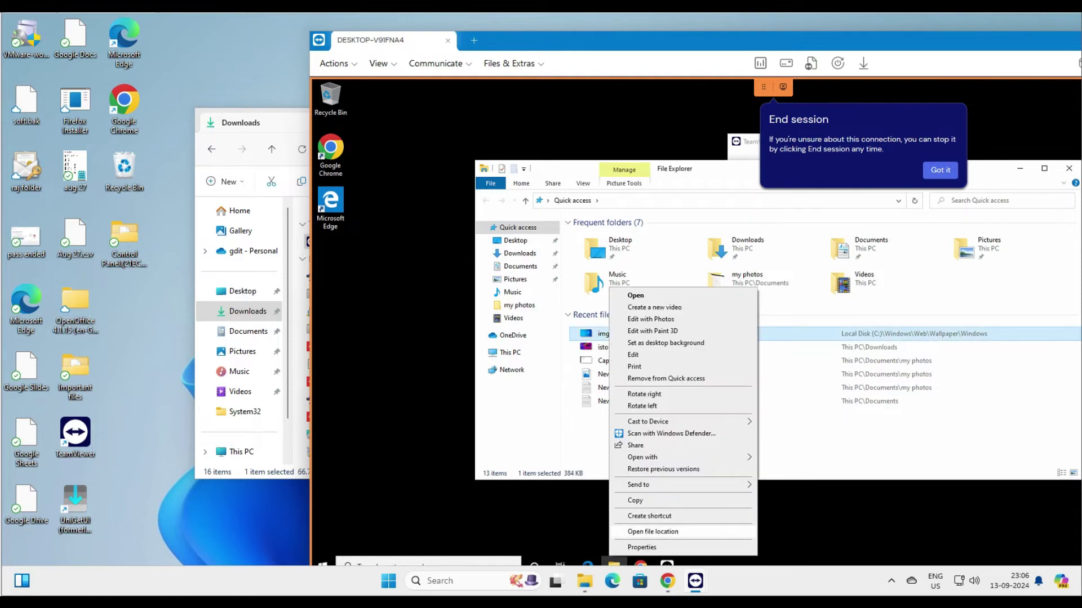
left_click(653, 531)
right_click(598, 247)
left_click(647, 394)
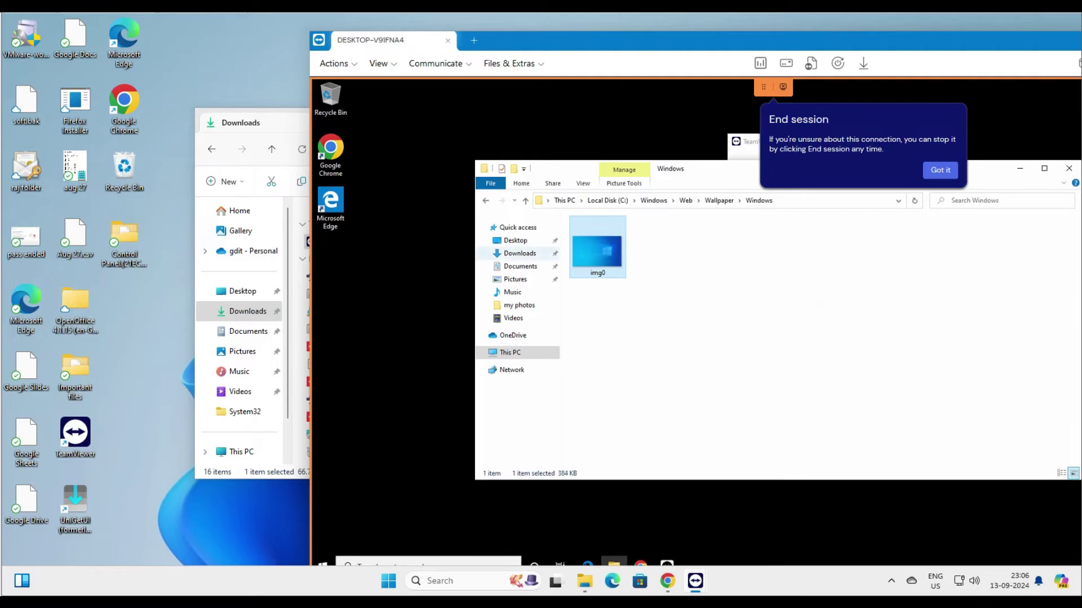
right_click(145, 151)
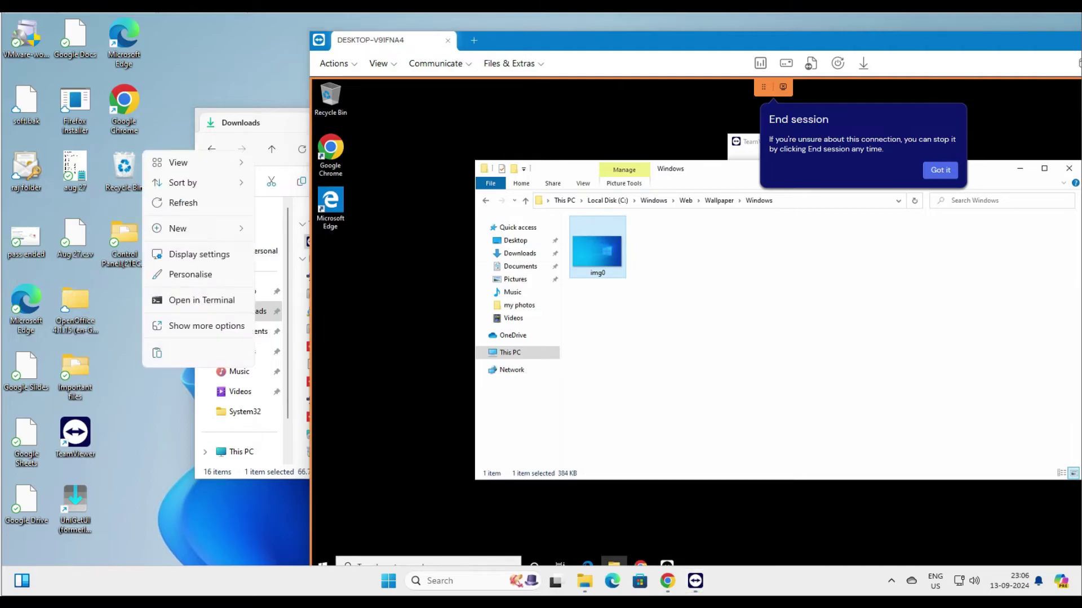
left_click(157, 353)
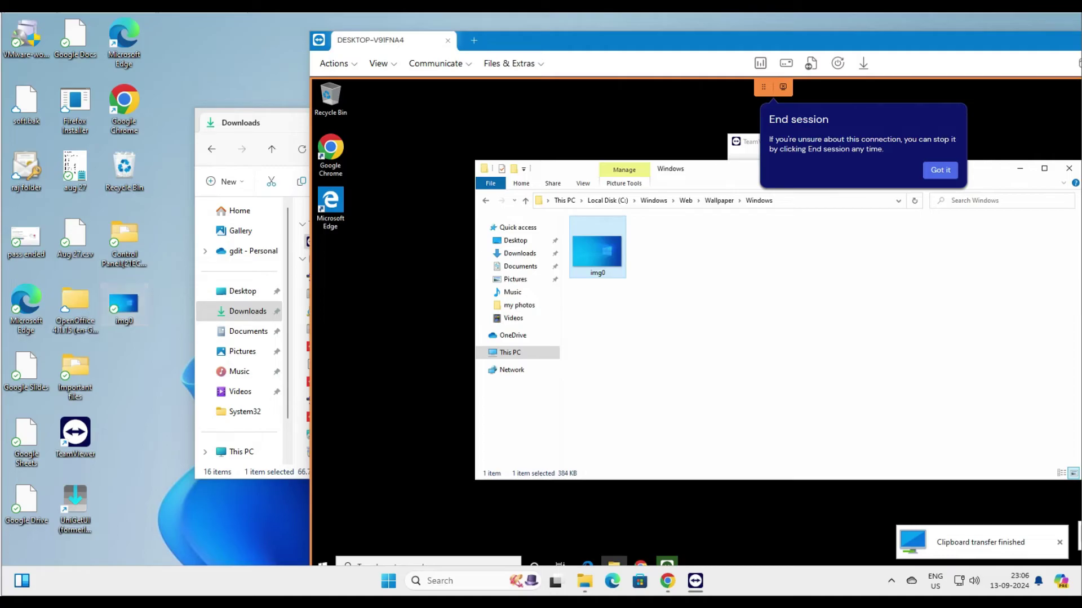
Step: Preview the transferred img0 in Photos, then delete the desktop copy
double_click(124, 307)
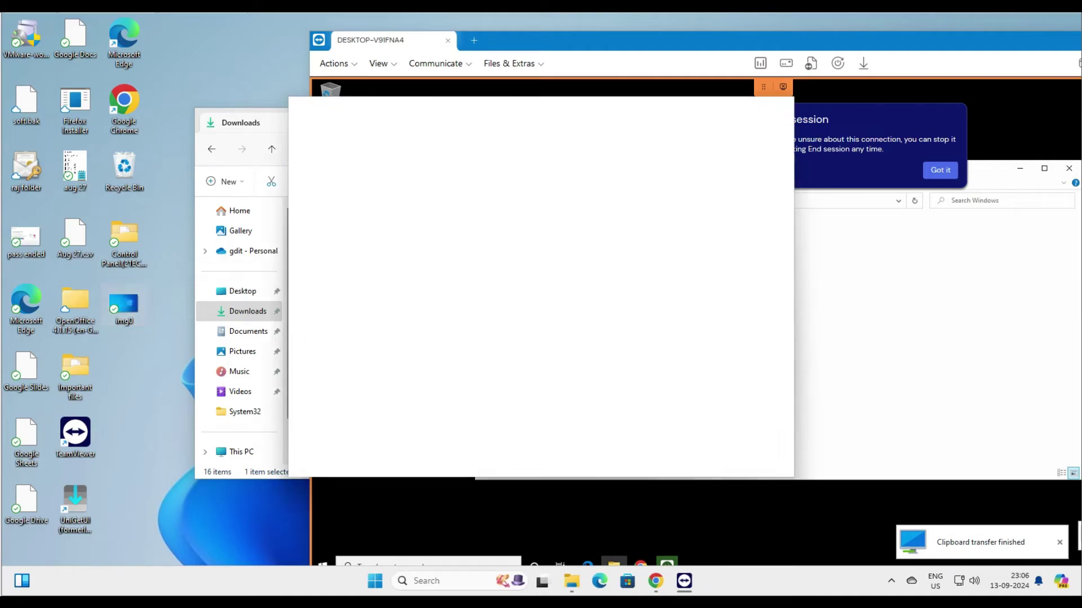
key("alt+F4")
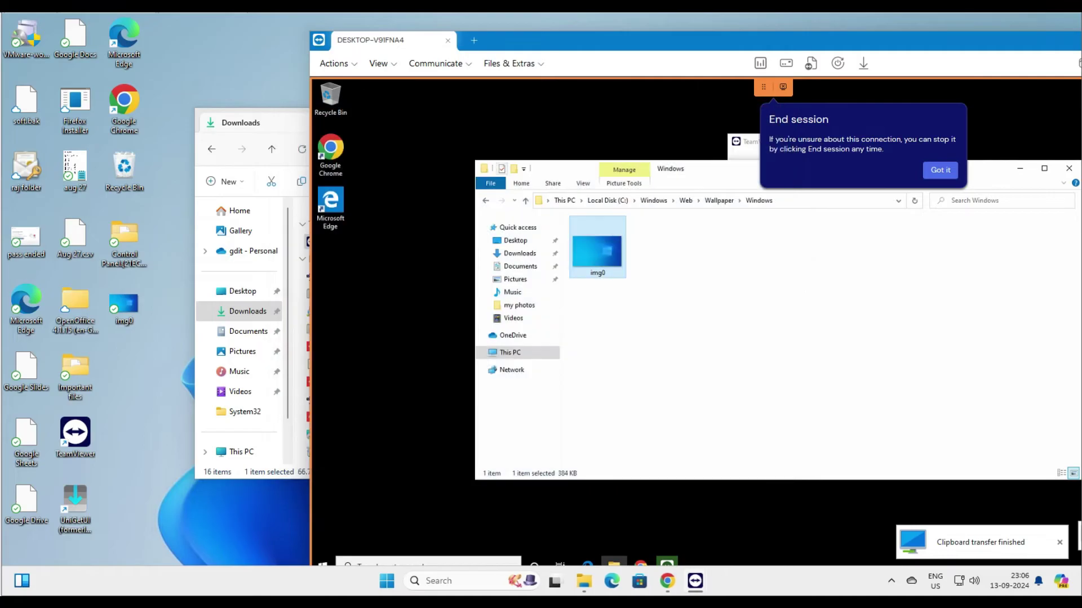
right_click(125, 307)
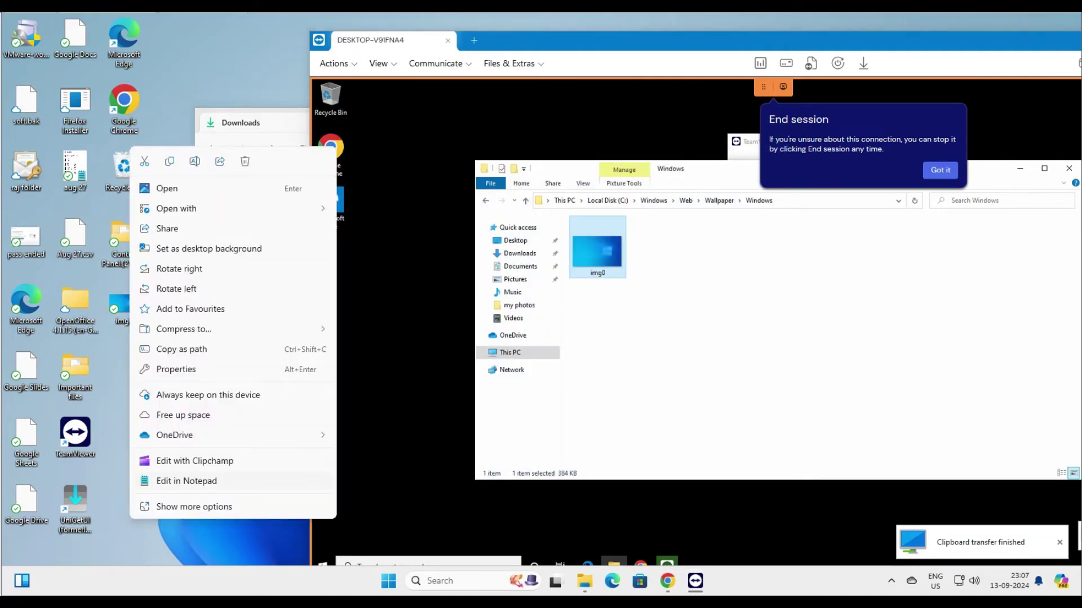
left_click(245, 161)
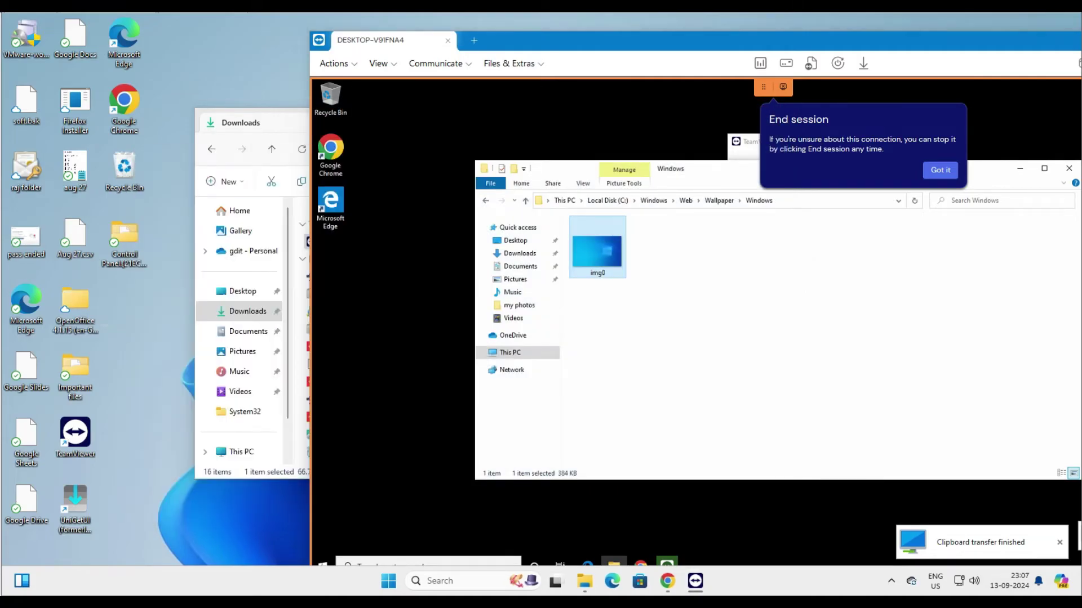
Step: Reposition the session window and check the End session dropdown options
left_click_drag(564, 40, 250, 33)
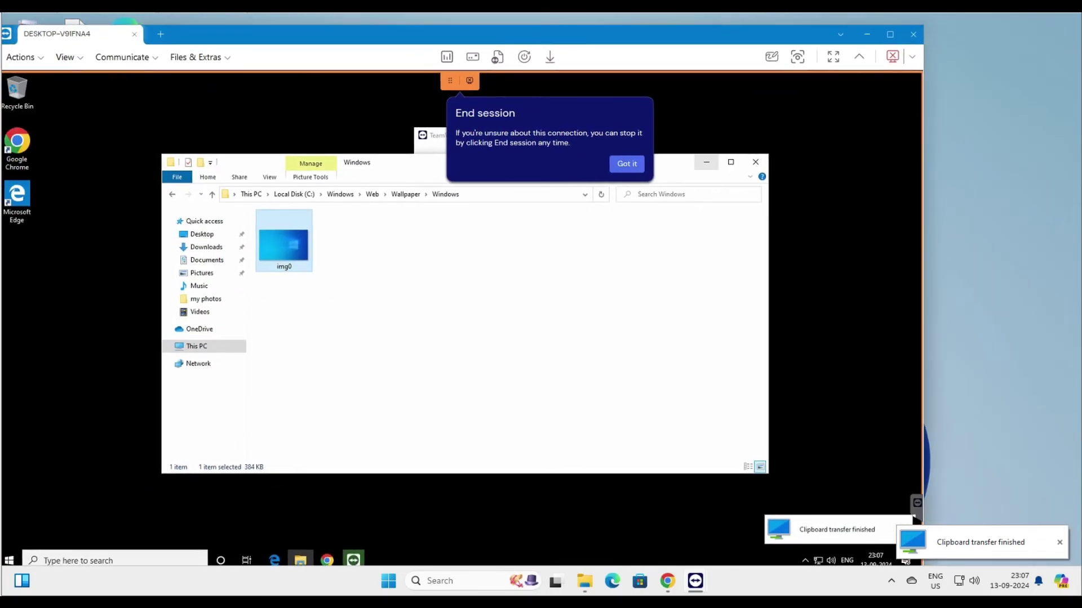
left_click(912, 56)
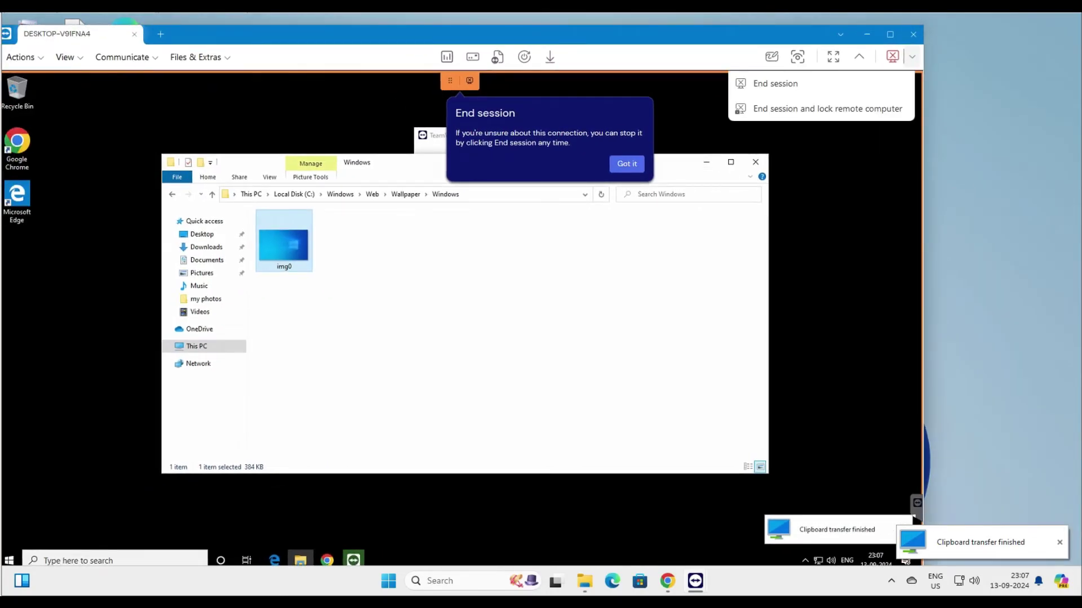
left_click_drag(394, 34, 462, 32)
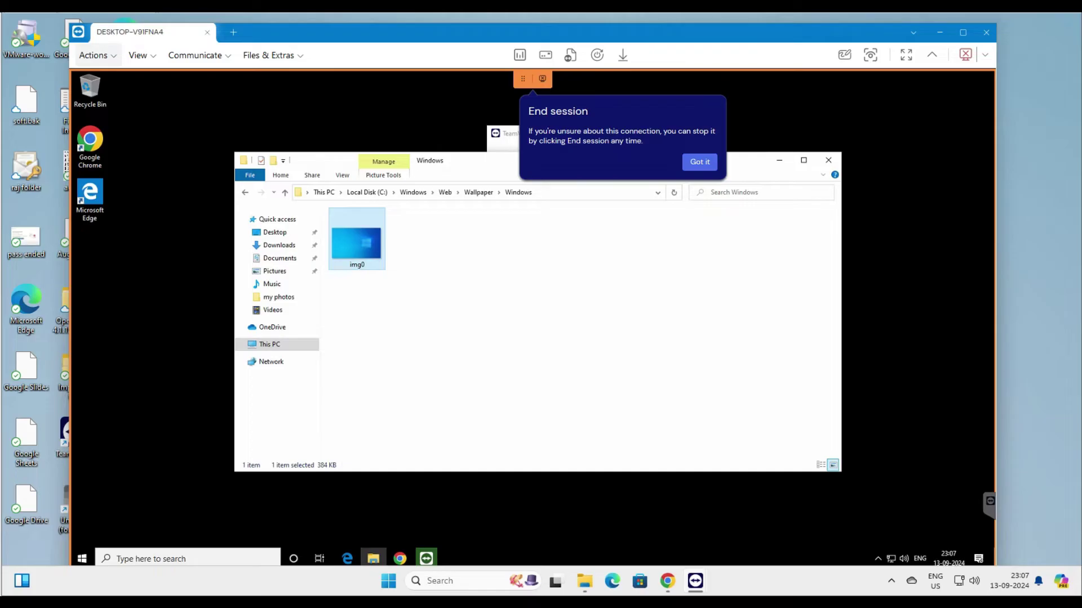
Step: Browse the Actions, View, Files & Extras and Communicate menus, then lock the remote computer via Actions > Lock
left_click(95, 55)
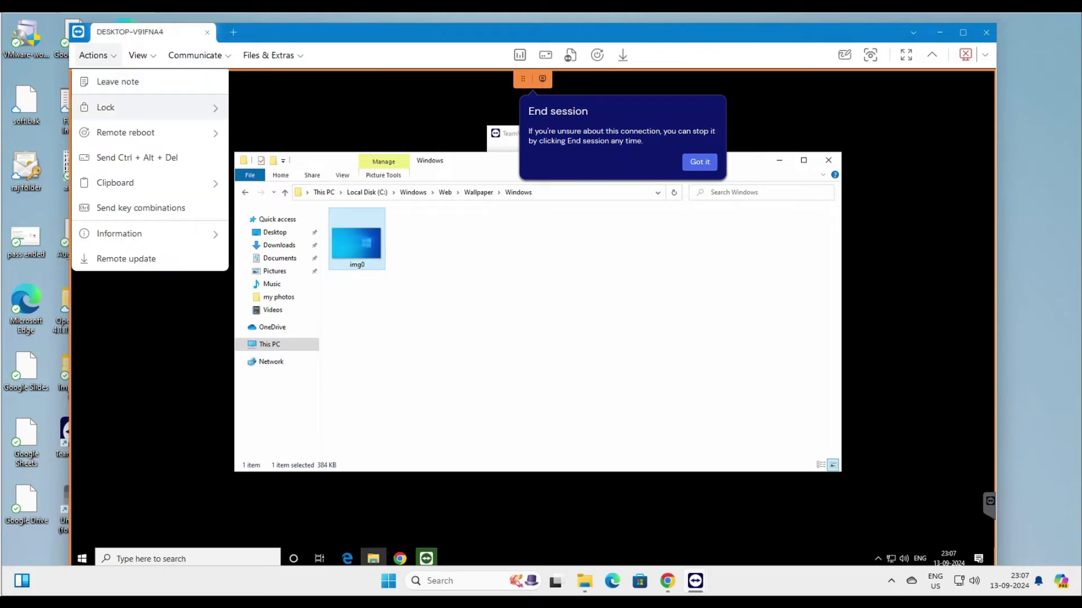
mouse_move(141, 133)
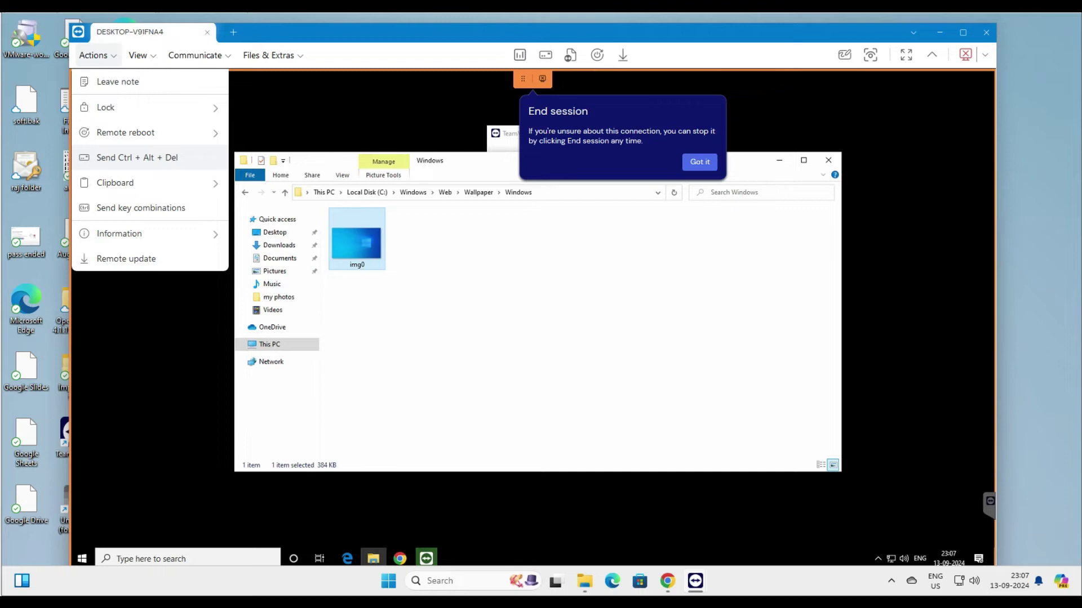
left_click(141, 55)
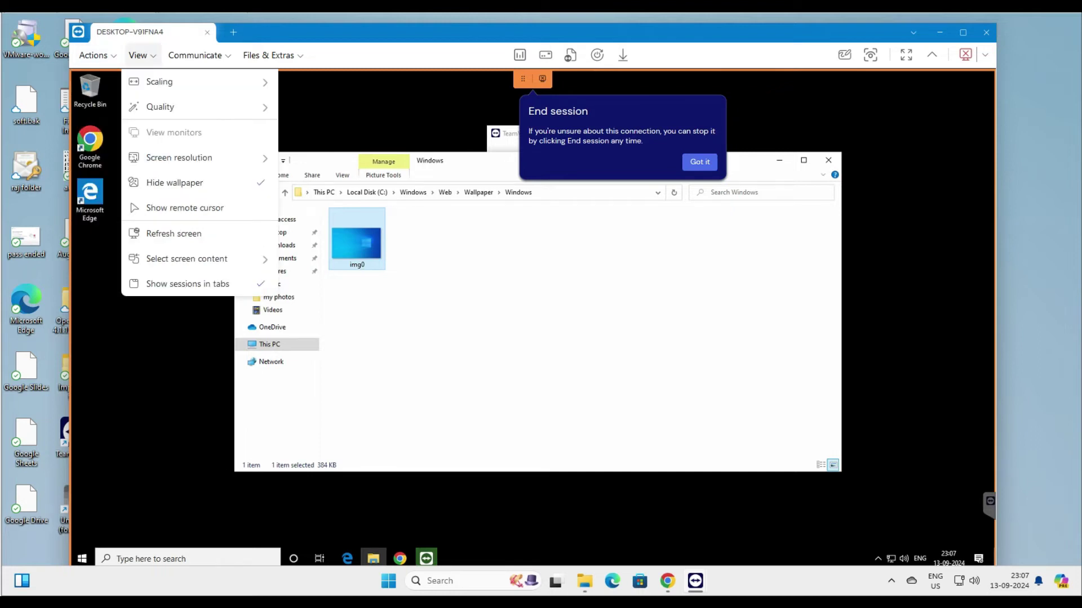
mouse_move(269, 56)
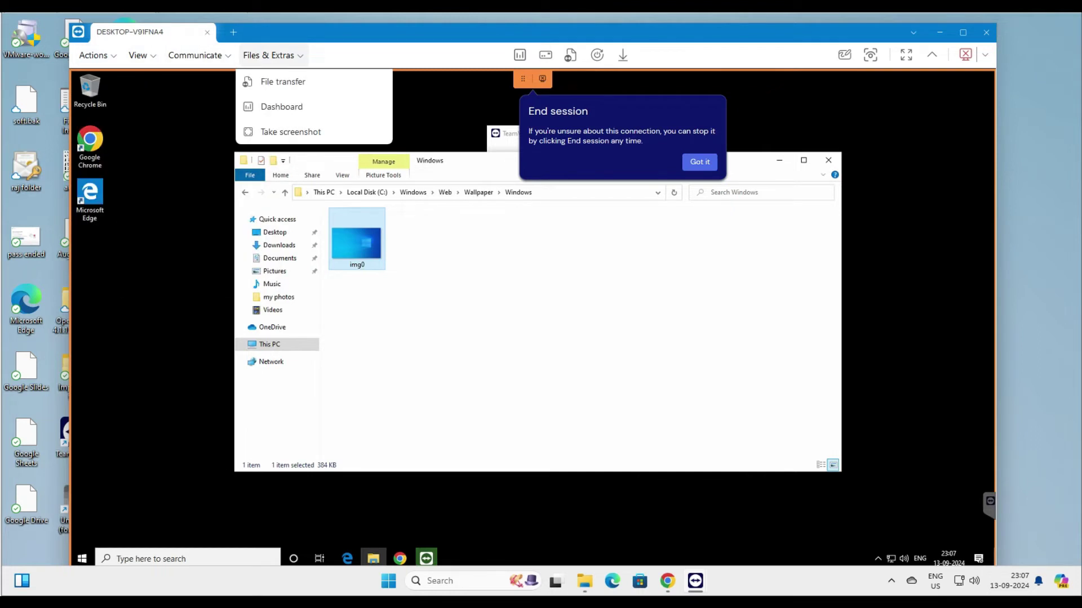
mouse_move(195, 55)
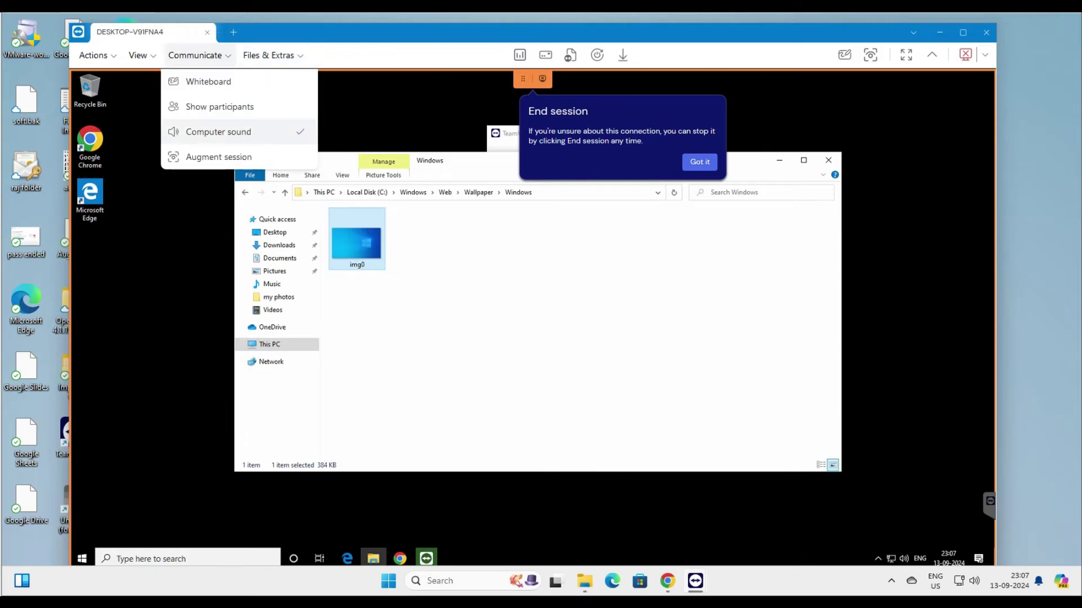
mouse_move(93, 55)
mouse_move(107, 108)
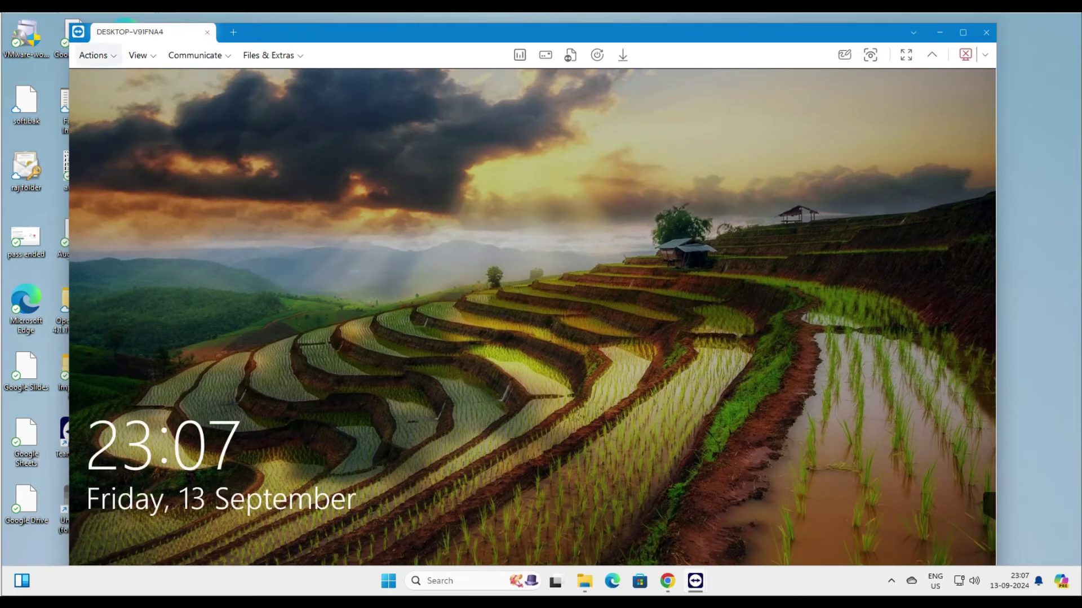
Step: Sign back in to DESKTOP-V9IFNA4 with the account password and close its File Explorer window
left_click(137, 157)
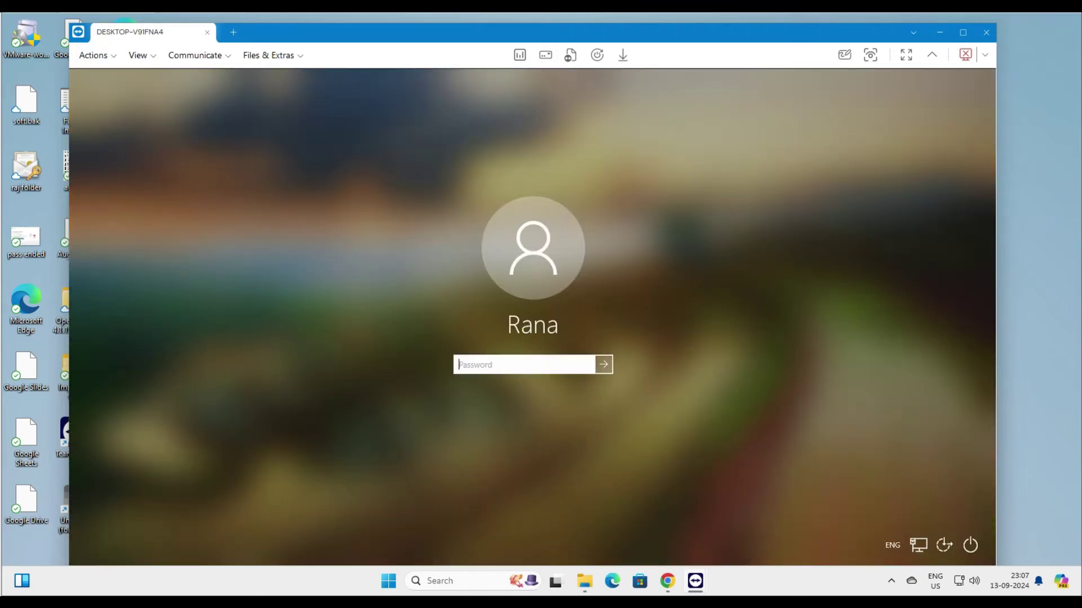
type("••••••••••")
key("Return")
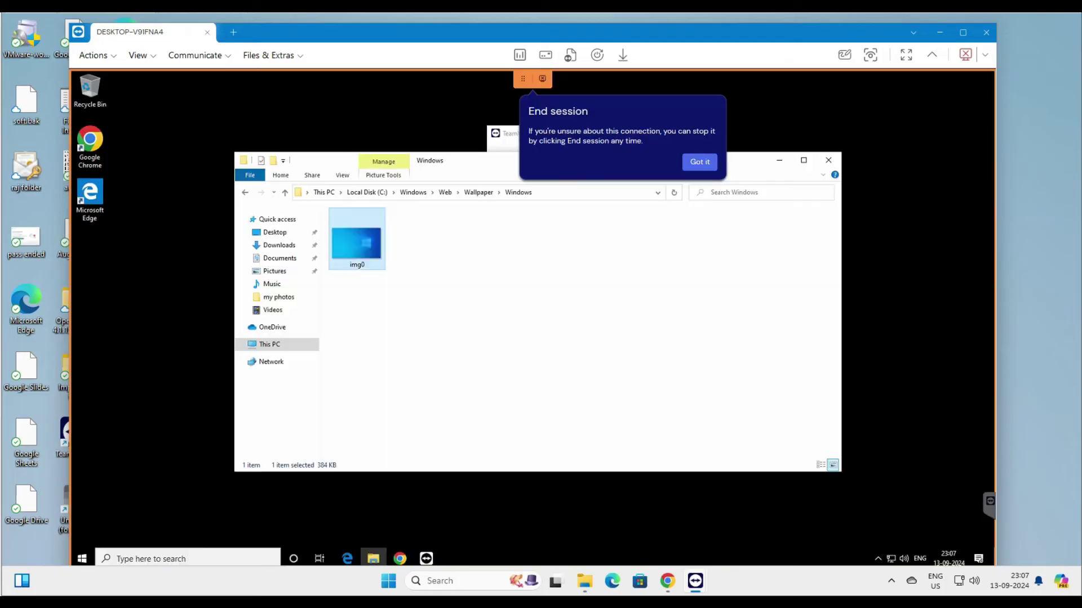
left_click(828, 160)
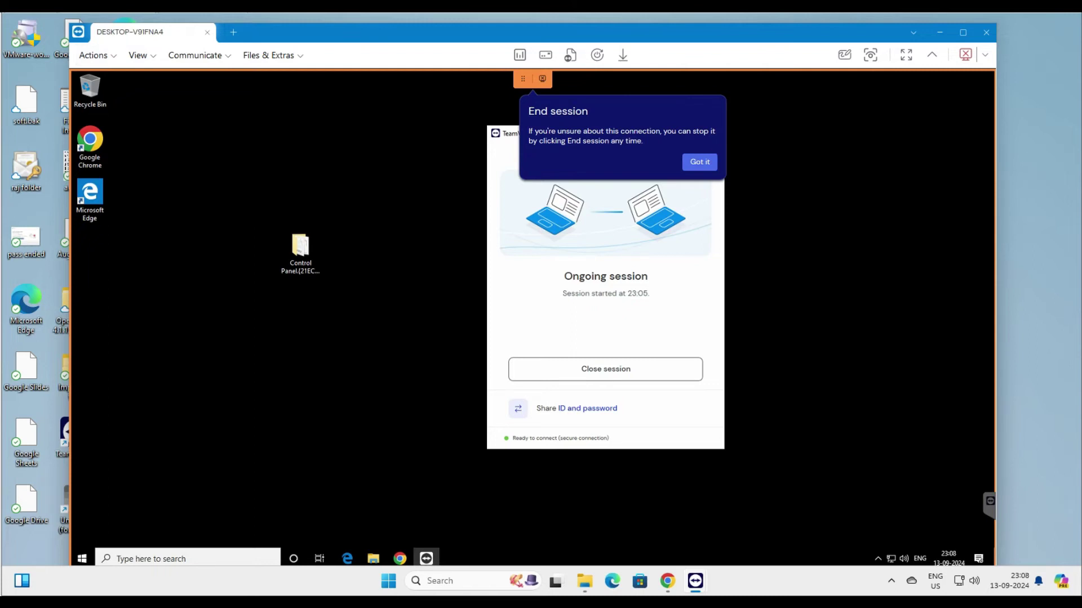
Step: Look through the Actions and Files & Extras menus, then end the remote session
left_click(93, 55)
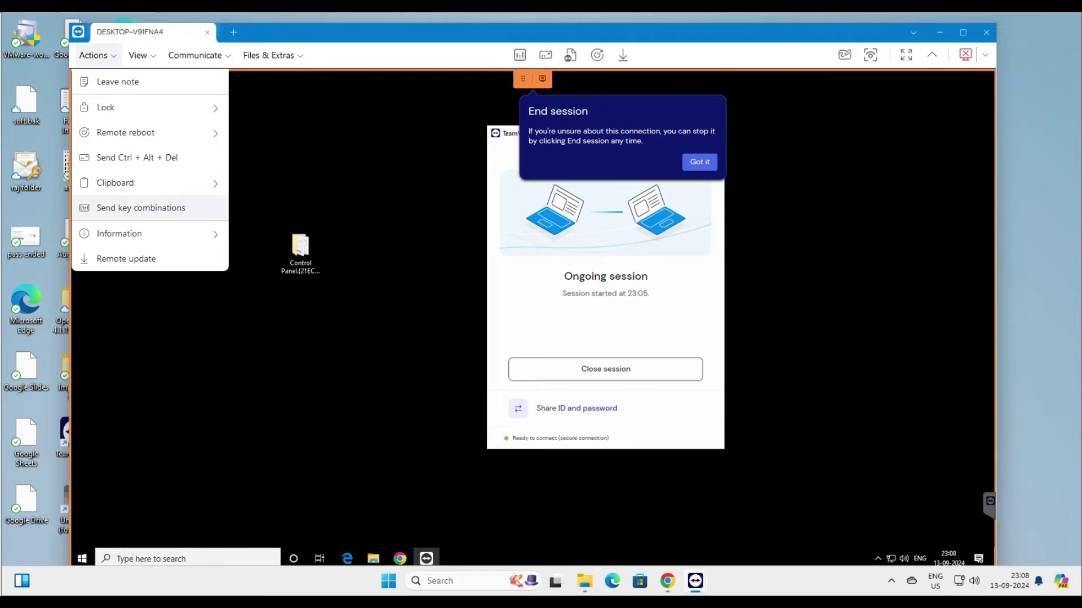
left_click(271, 55)
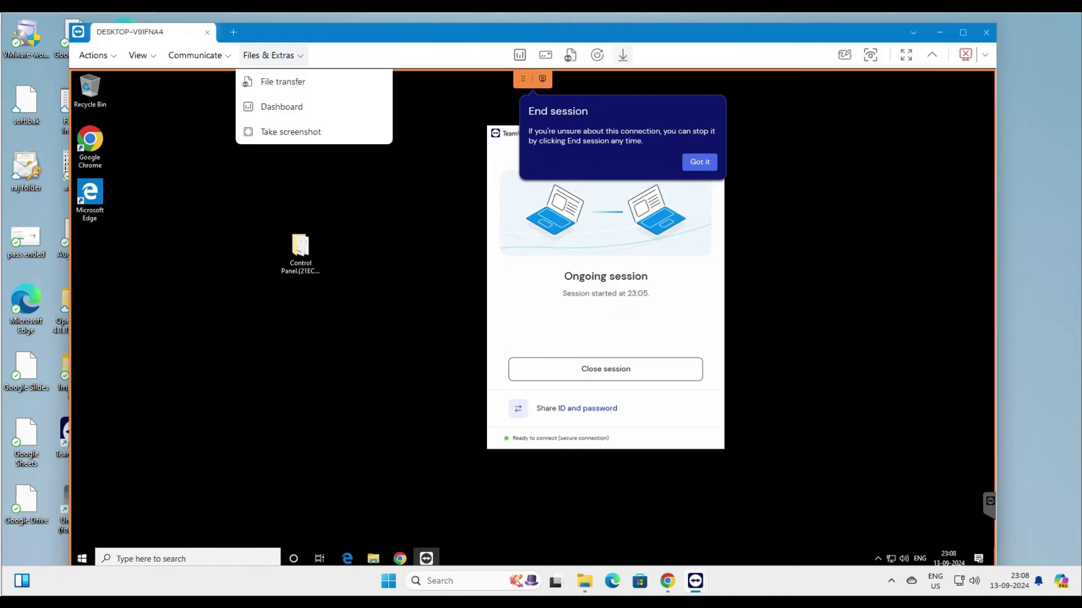
left_click(986, 33)
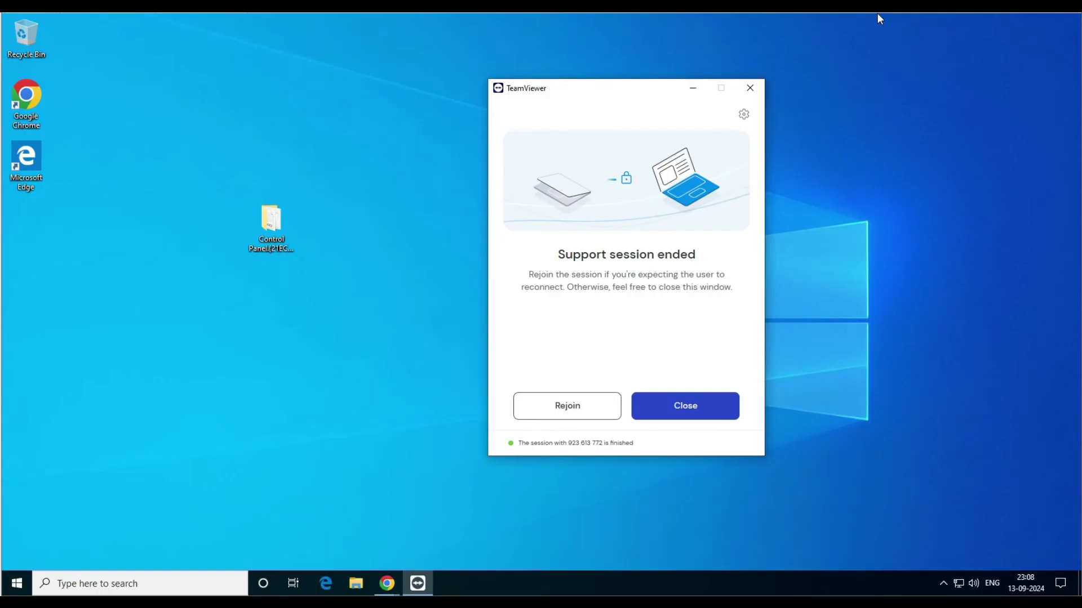
Step: Close the Support session ended window, open File Explorer, and switch Chrome to the Contact Sales page
left_click(685, 405)
left_click(356, 583)
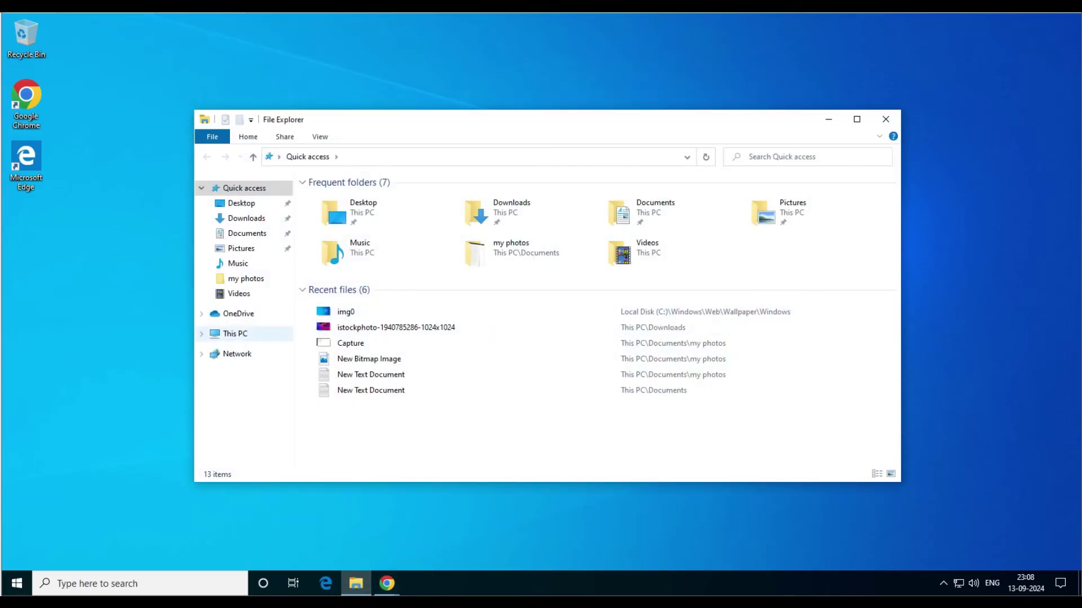
mouse_move(387, 583)
left_click(452, 535)
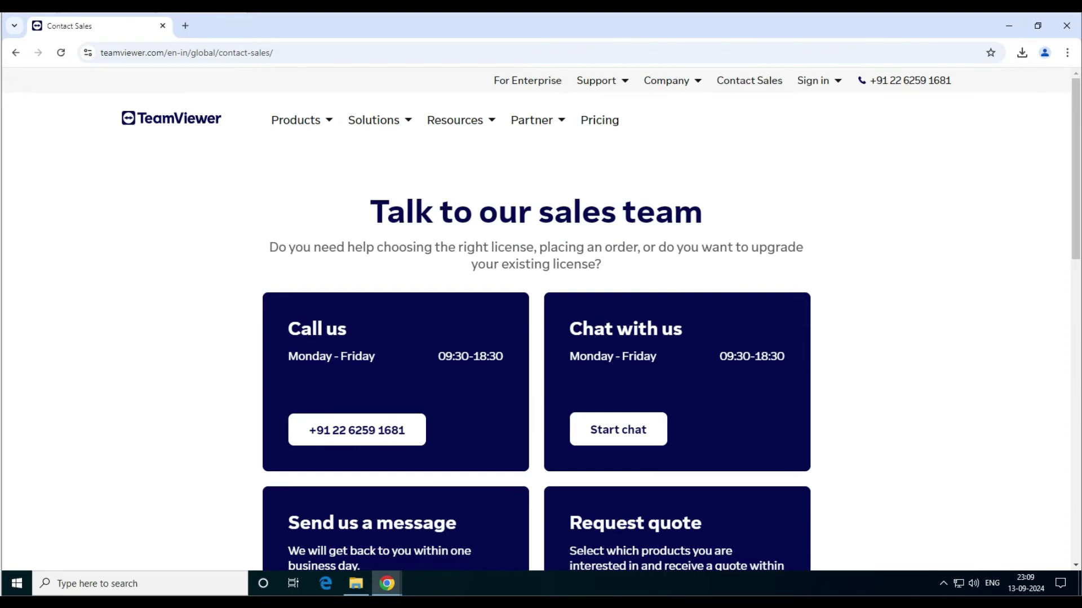
Step: Go back to the TeamViewer Windows download page and download the 64-bit installer
scroll(541, 316, "down", 5)
key("alt+Left")
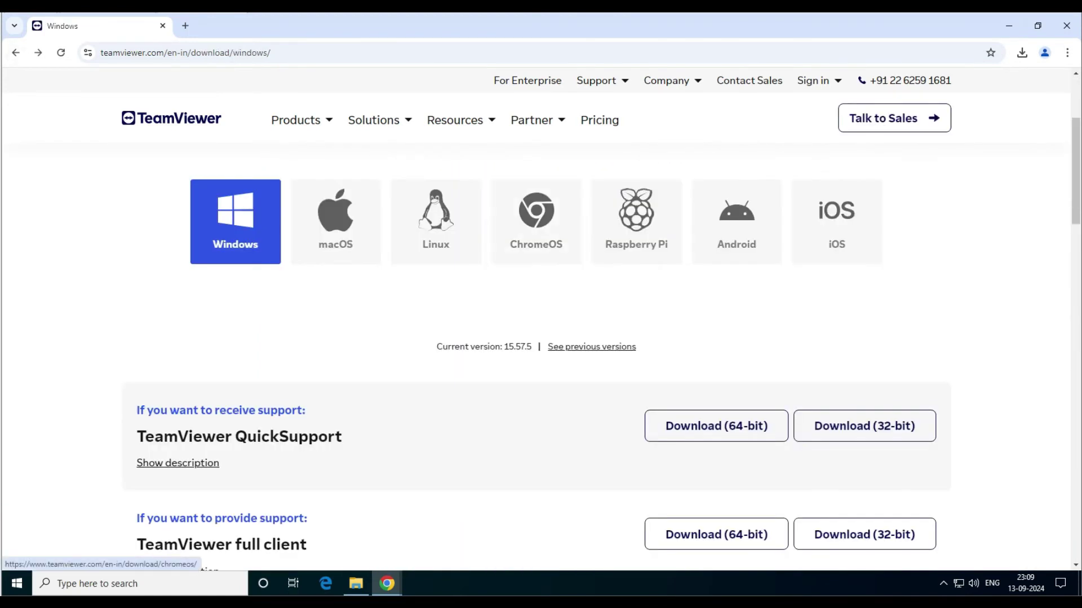
scroll(541, 316, "down", 2)
scroll(541, 315, "down", 4)
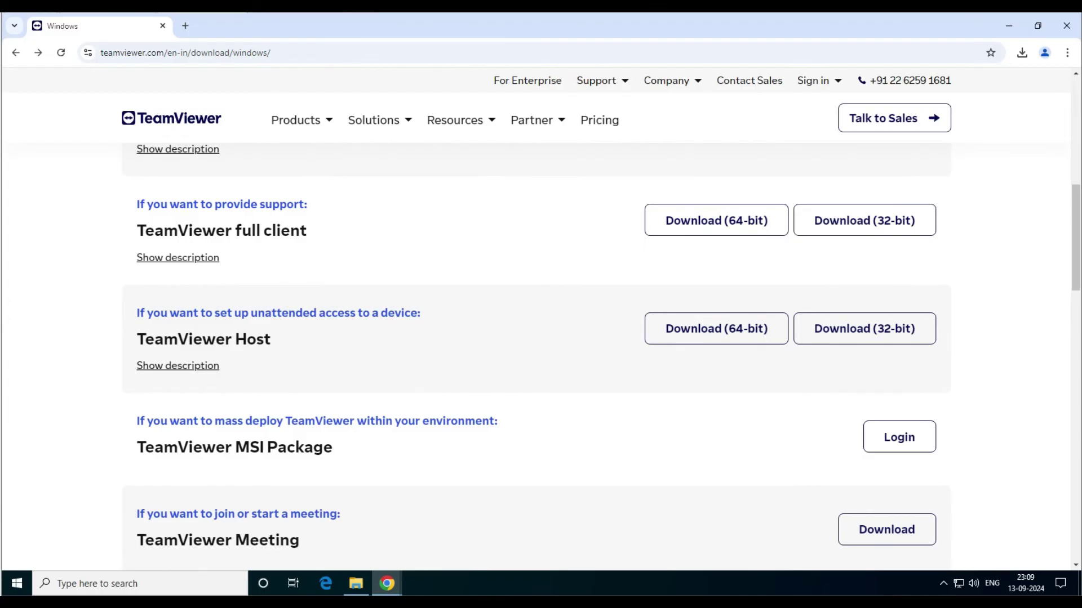
scroll(541, 316, "down", 3)
scroll(541, 315, "up", 3)
left_click_drag(272, 338, 137, 339)
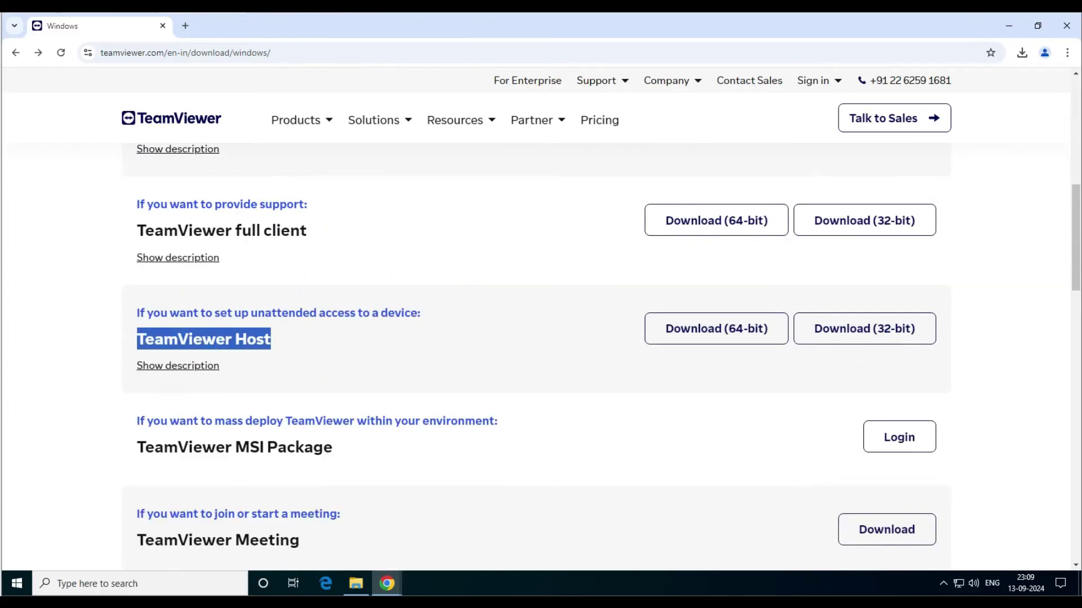
scroll(541, 315, "up", 1)
left_click(716, 283)
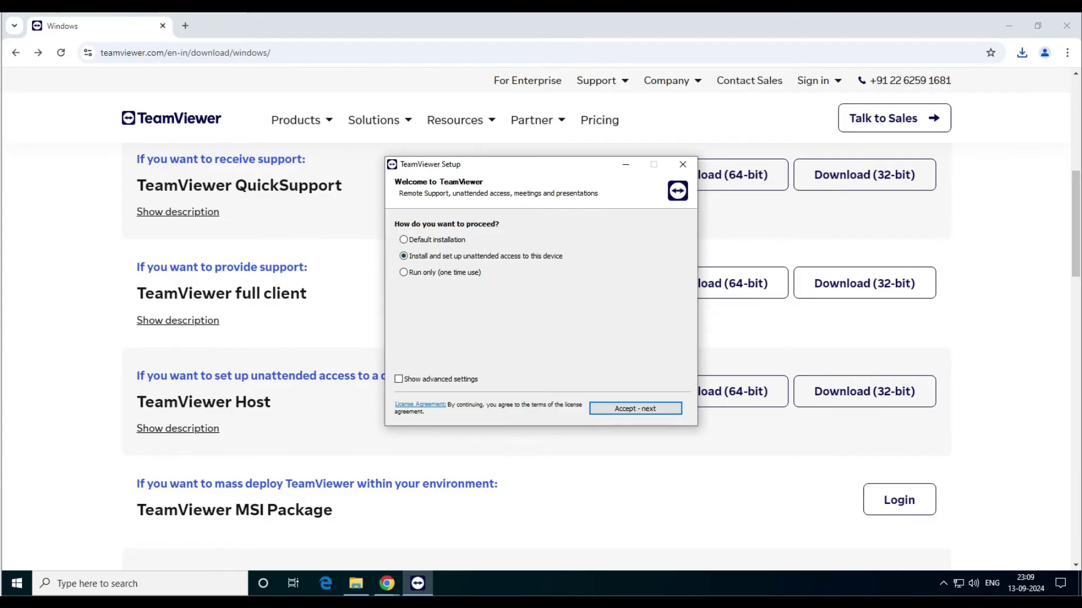
Step: Accept the EULA and DPA, move File Explorer out of the way, and continue into TeamViewer
key("Return")
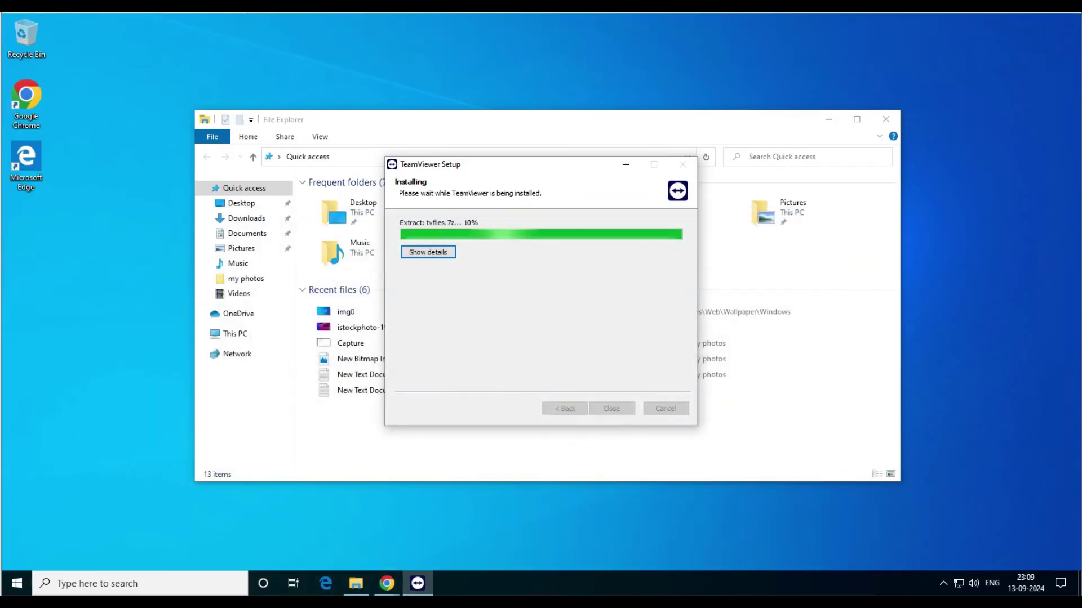
left_click(828, 119)
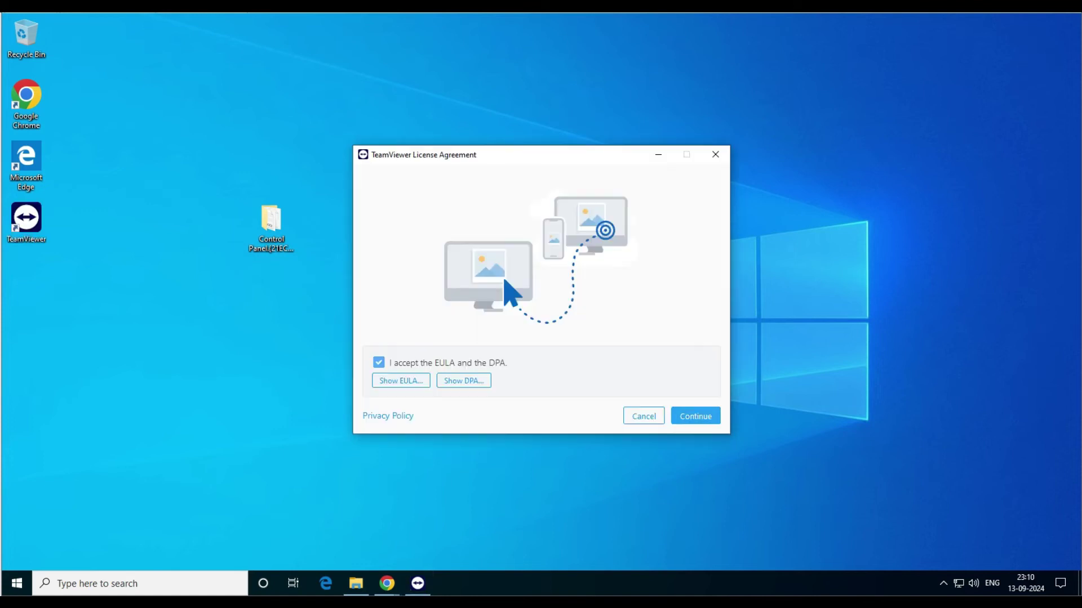
key("Return")
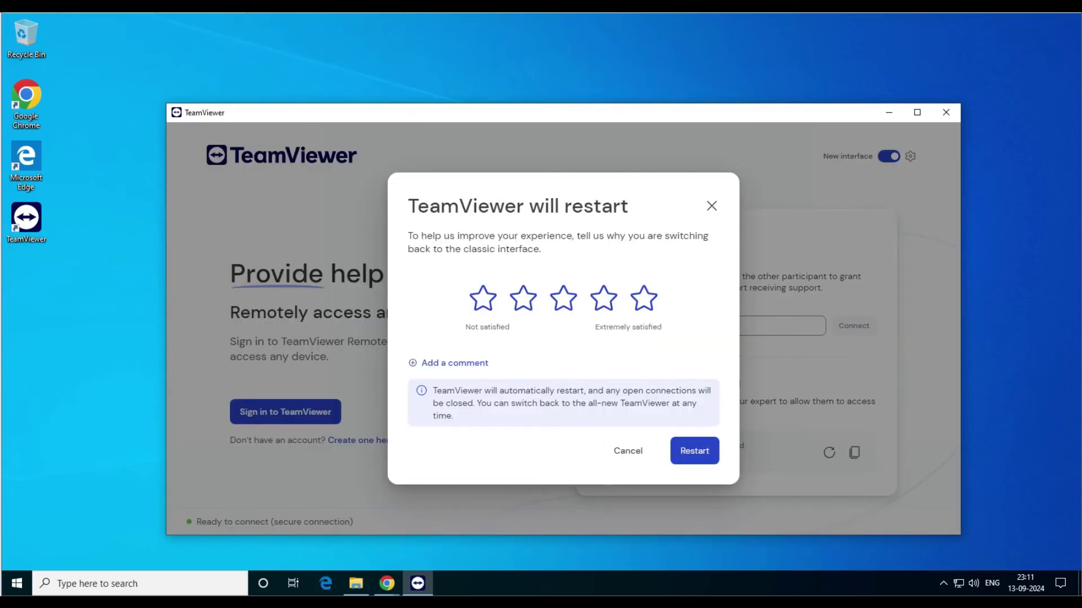
Step: Confirm the restart so TeamViewer reopens in the classic interface
left_click(694, 451)
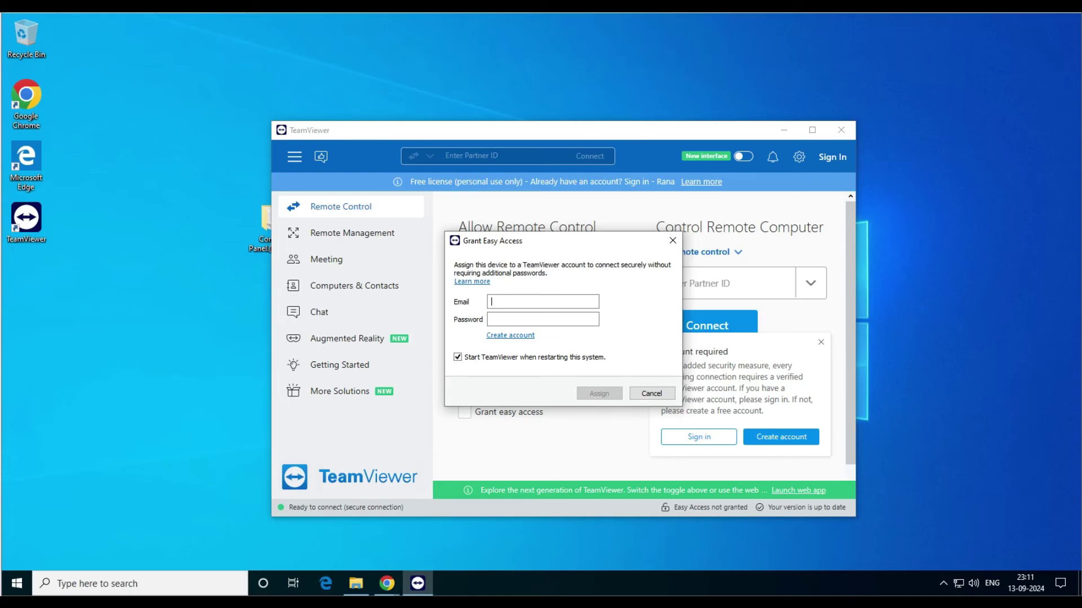
Step: Paste the account e-mail and password into Grant Easy Access and assign this PC
right_click(515, 303)
left_click(540, 354)
key("ctrl+v")
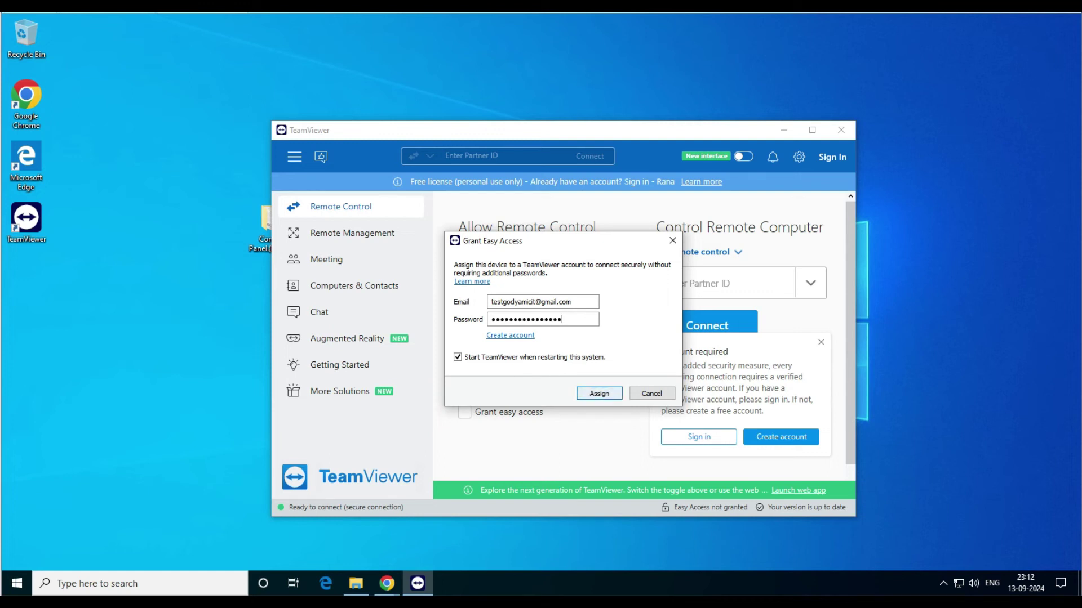
key("Return")
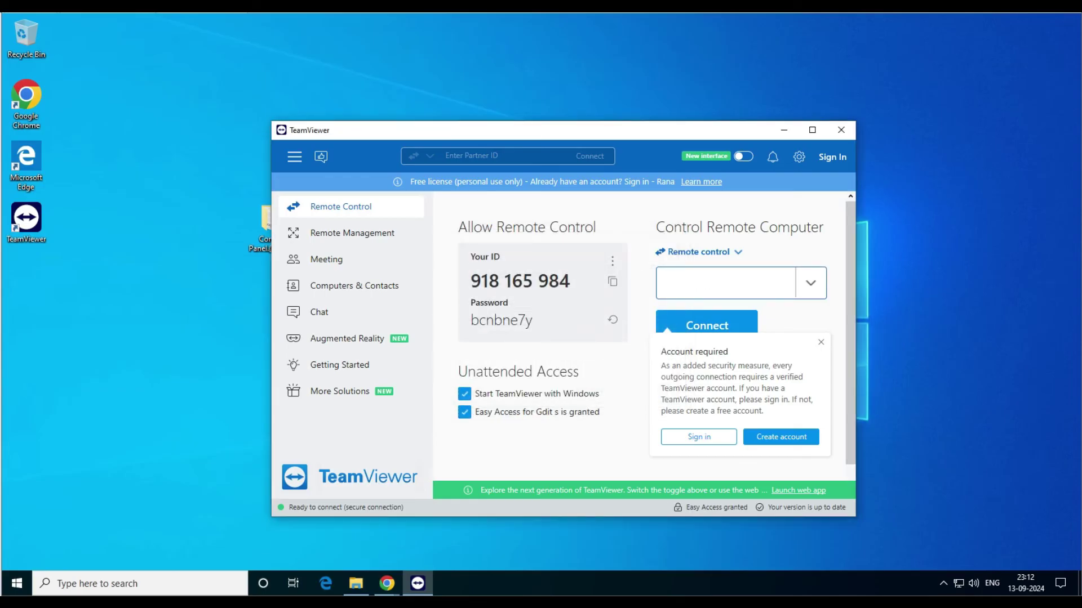
Step: Dismiss the 'Account required' notice, view Computers & Contacts, and return to Remote Control
left_click(698, 436)
left_click(341, 206)
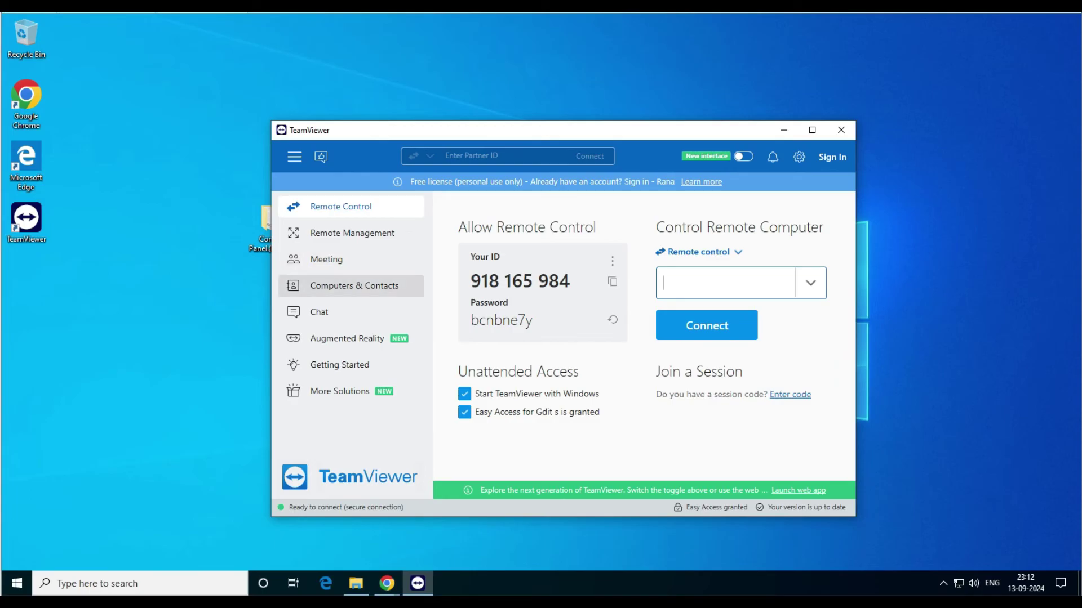
left_click(351, 285)
left_click(340, 206)
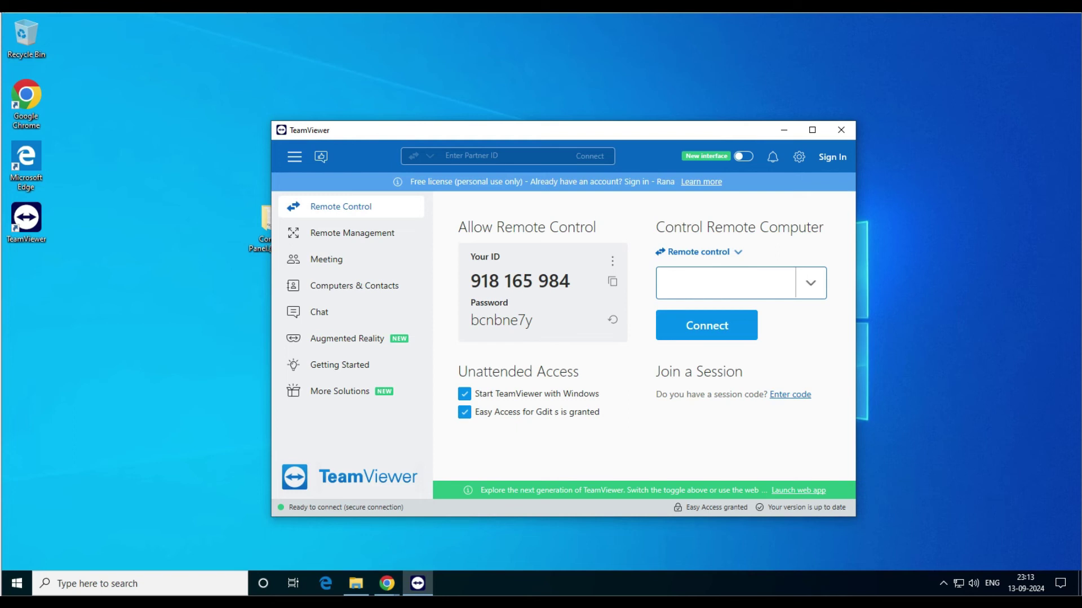
Step: Replace the access password using the refresh icon and 'Create new random password'
left_click(518, 320)
double_click(502, 320)
left_click(518, 320)
left_click(485, 320)
left_click(613, 320)
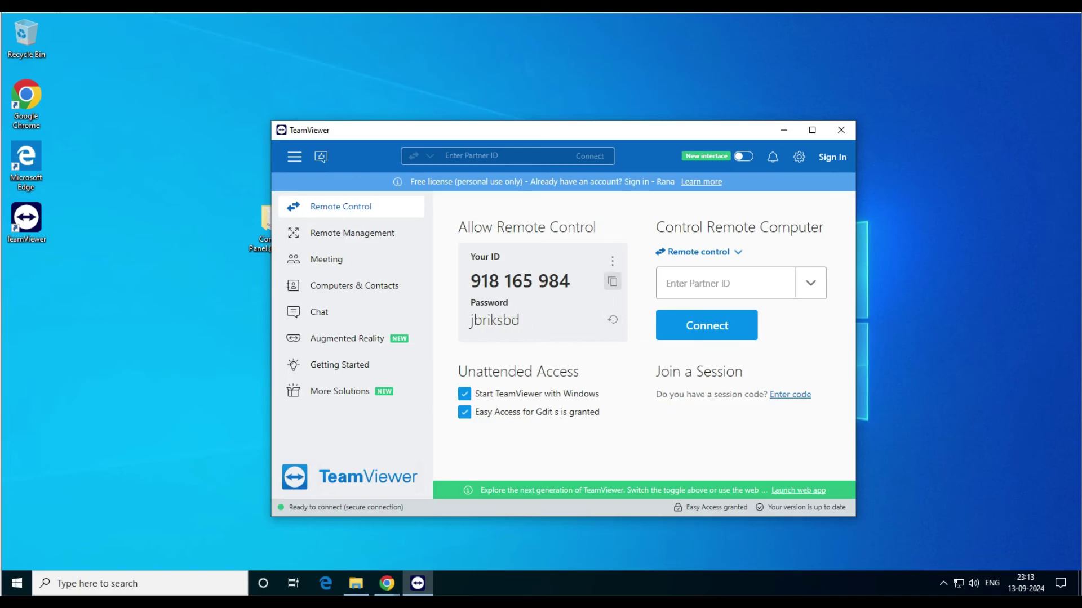
left_click(613, 261)
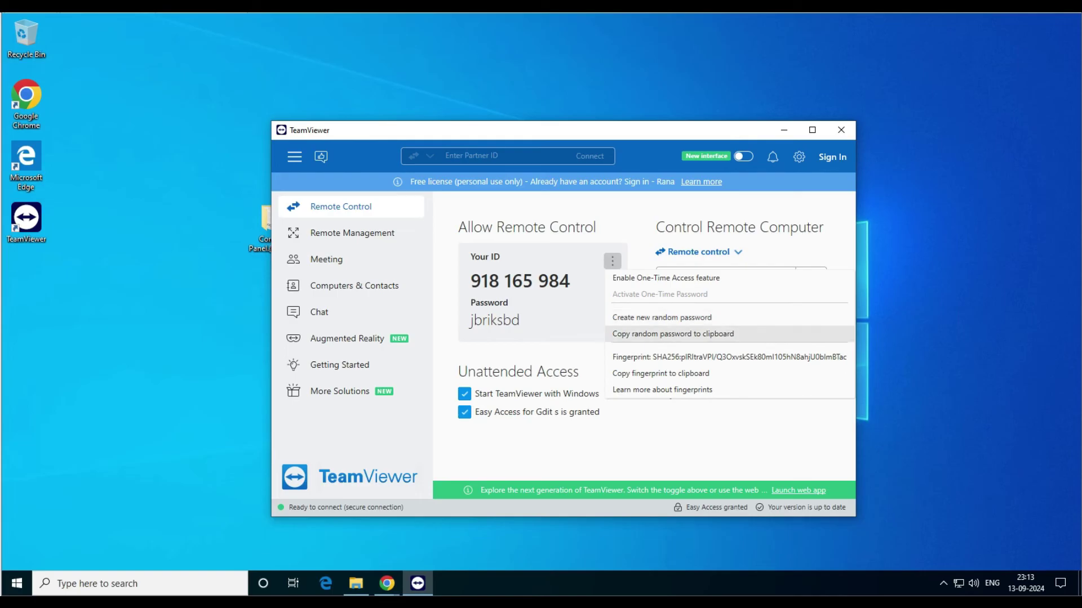
left_click(662, 317)
left_click(612, 261)
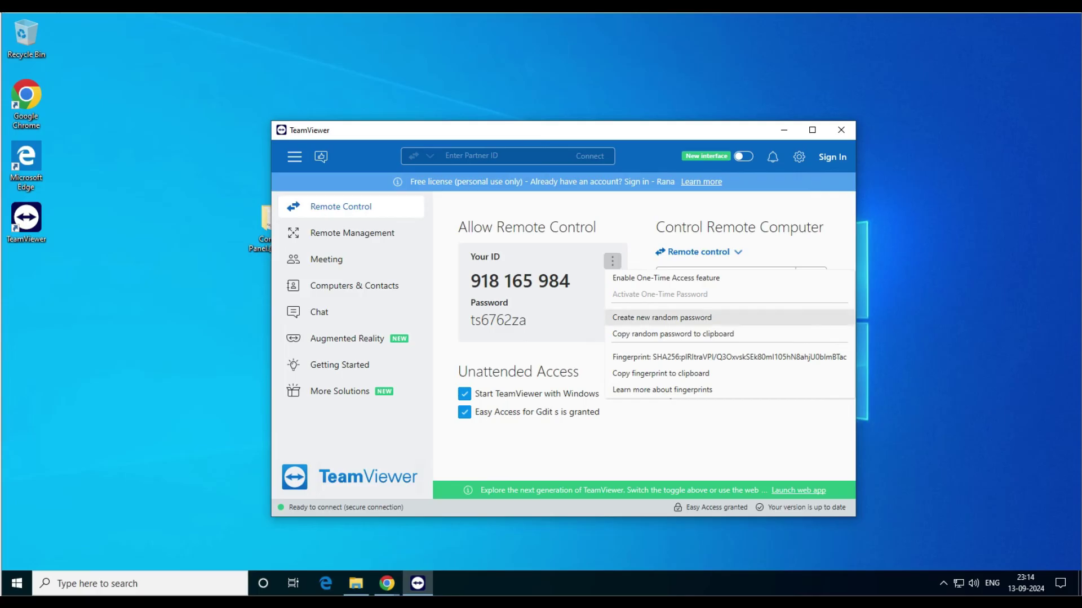
left_click(526, 320)
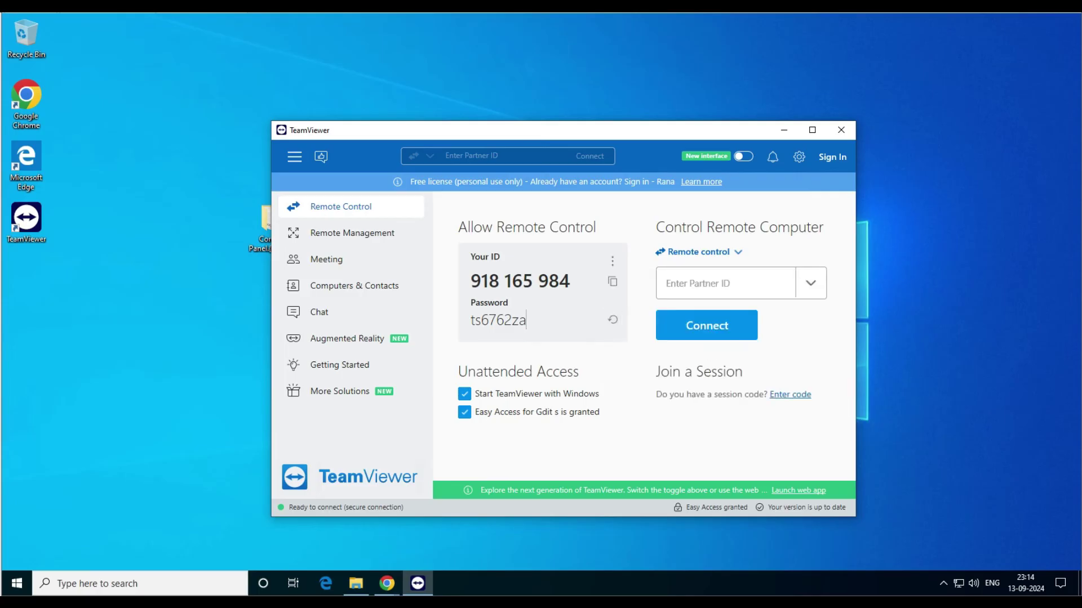
Step: Copy the new access password to the clipboard and shift the window slightly up-right
left_click_drag(527, 320, 471, 320)
right_click(471, 320)
left_click(502, 333)
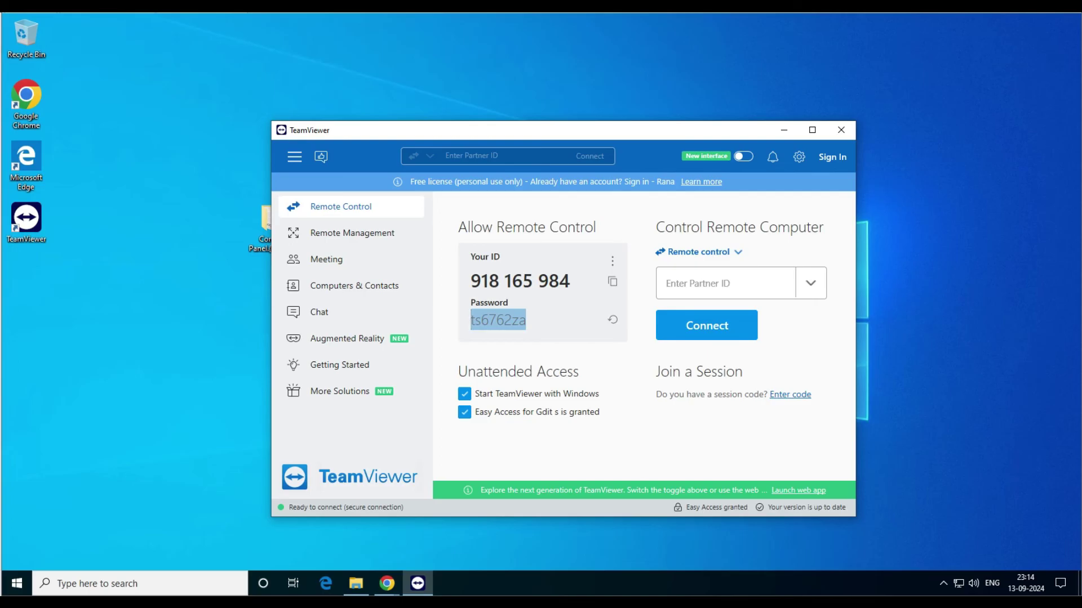
left_click_drag(568, 136, 622, 114)
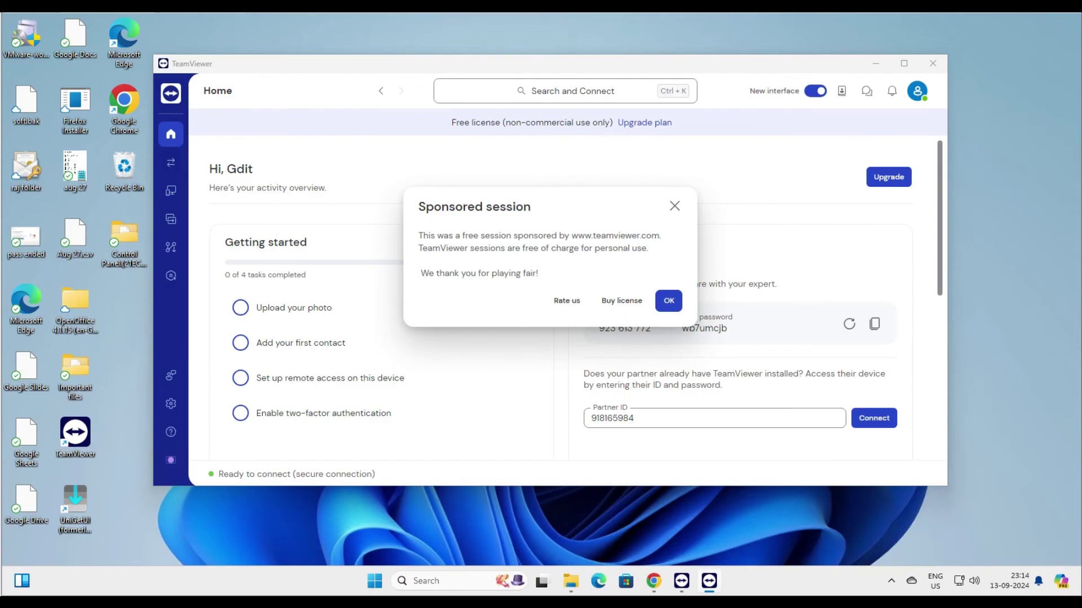
Step: Close the Sponsored session notice and connect to the entered Windows 10 partner ID
key("Escape")
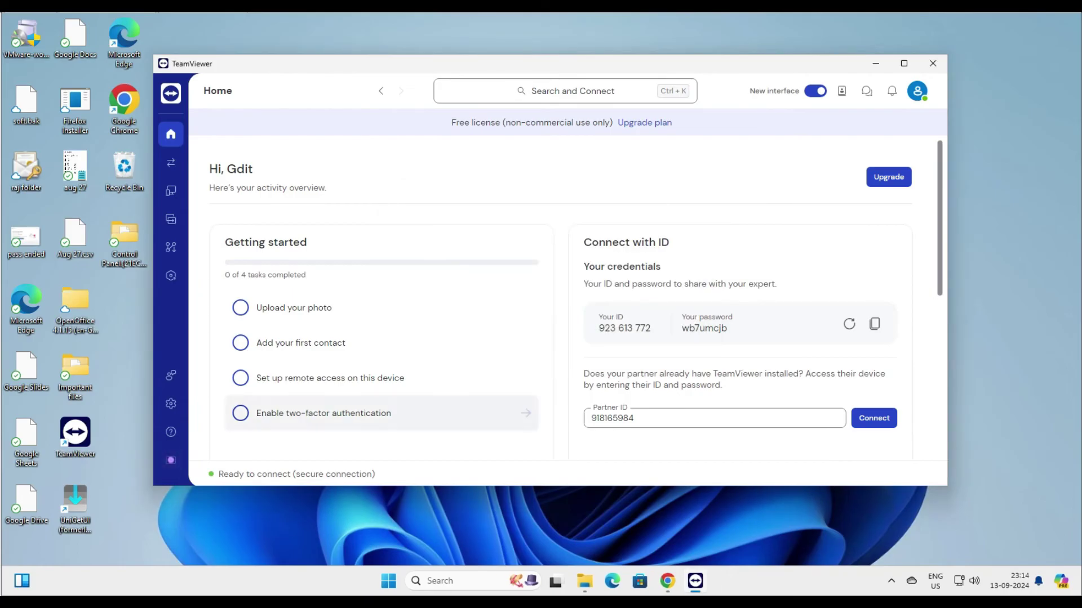
key("Return")
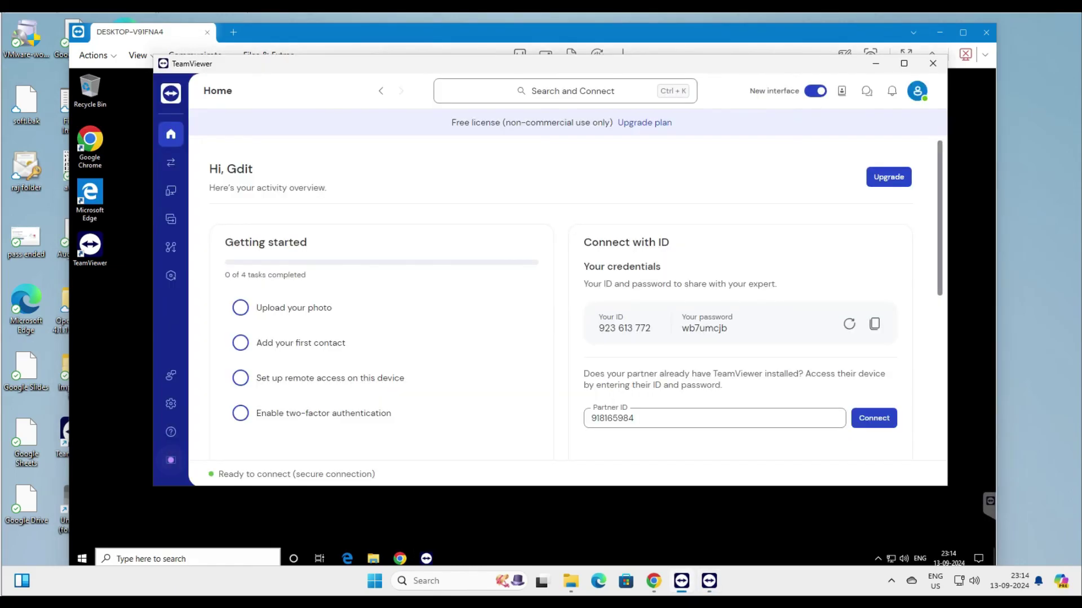
Step: Check the Devices page under Remote Support, then disable the new interface and restart TeamViewer
left_click(171, 162)
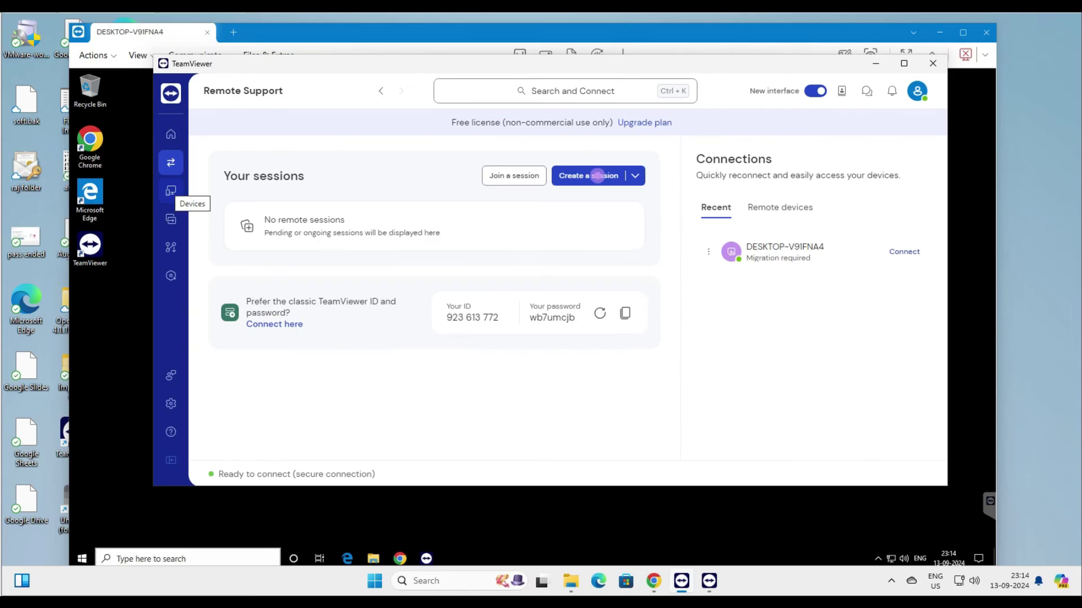
left_click(170, 191)
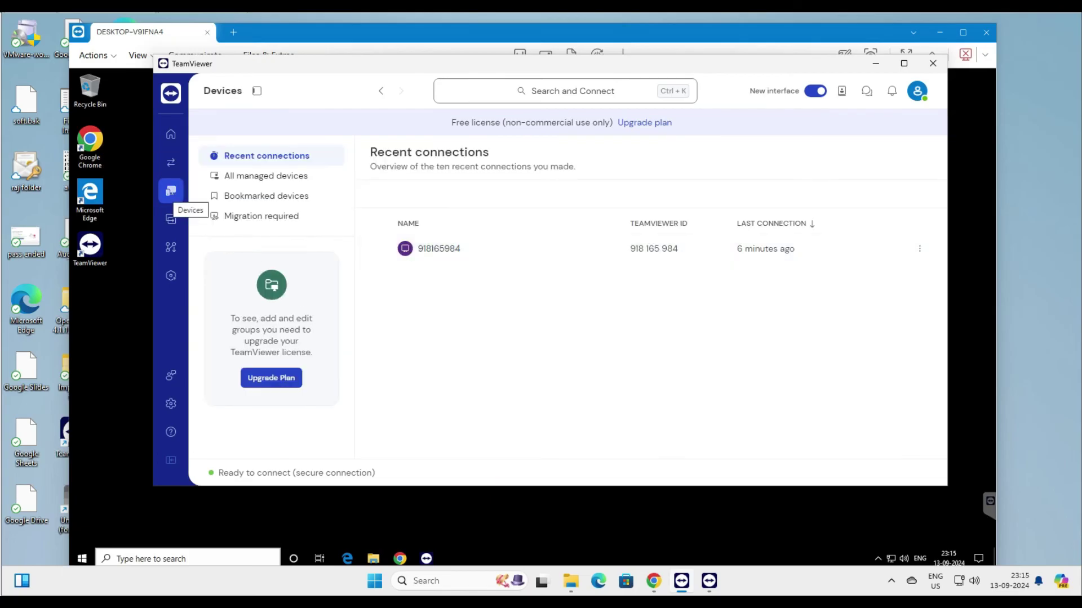
left_click(815, 91)
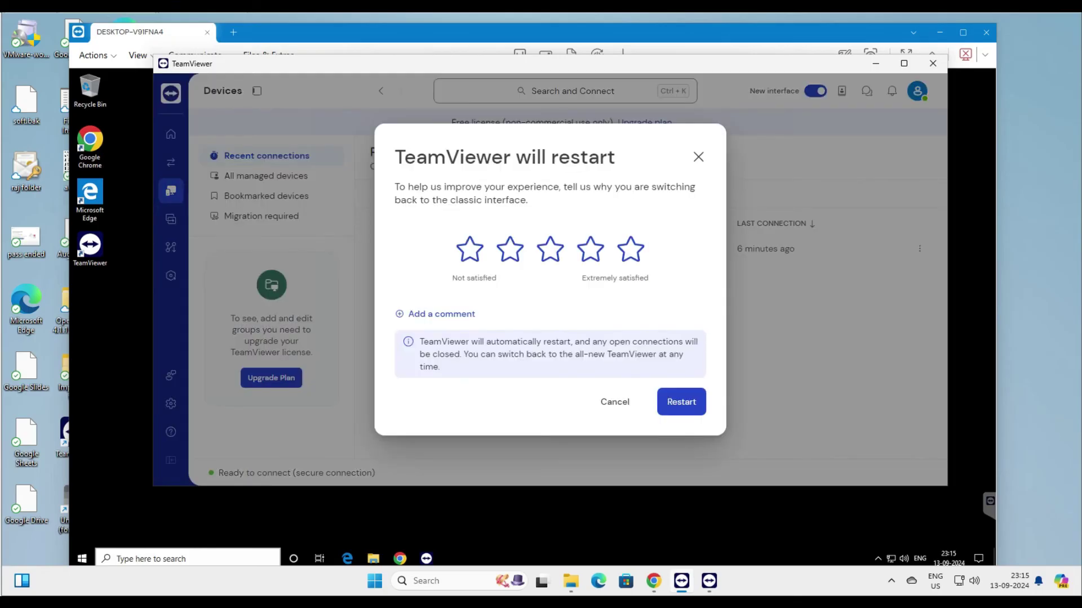
left_click(681, 401)
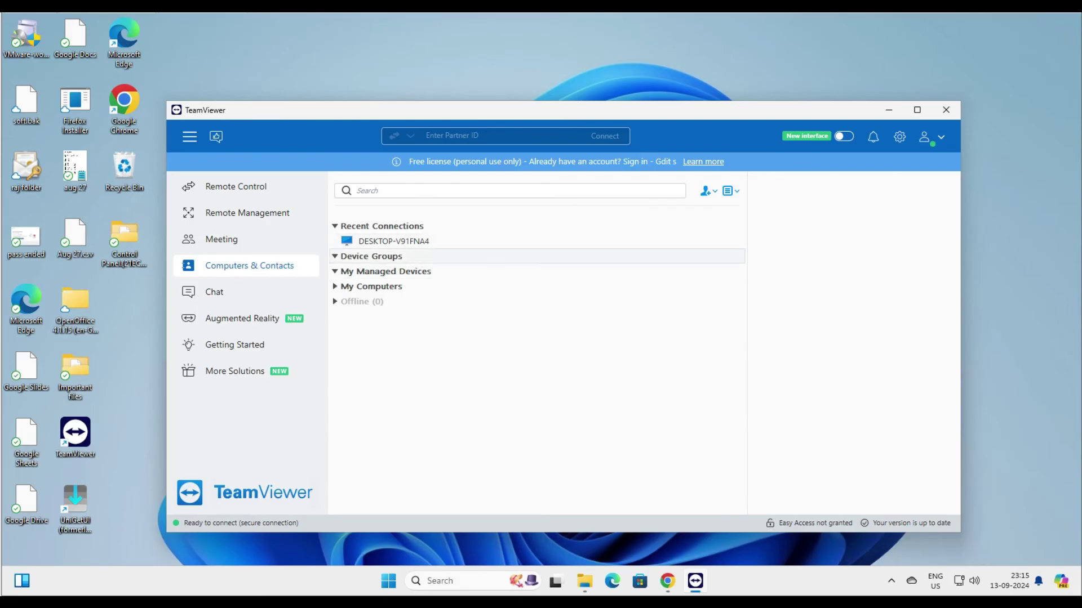
Step: Select DESKTOP-V91FNA4 under Recent Connections and connect to it
left_click(394, 241)
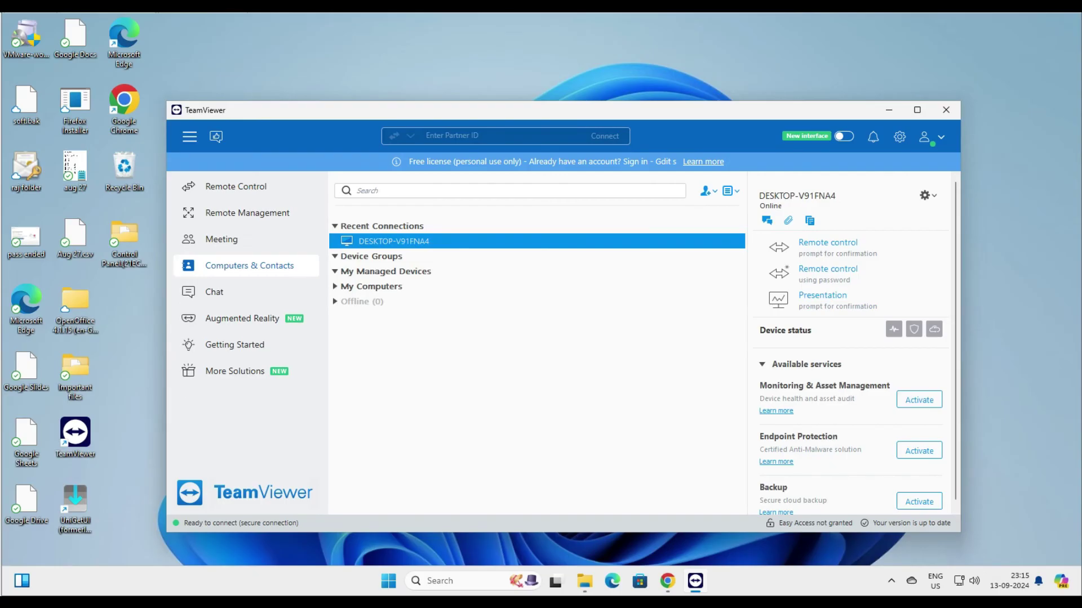
key("Return")
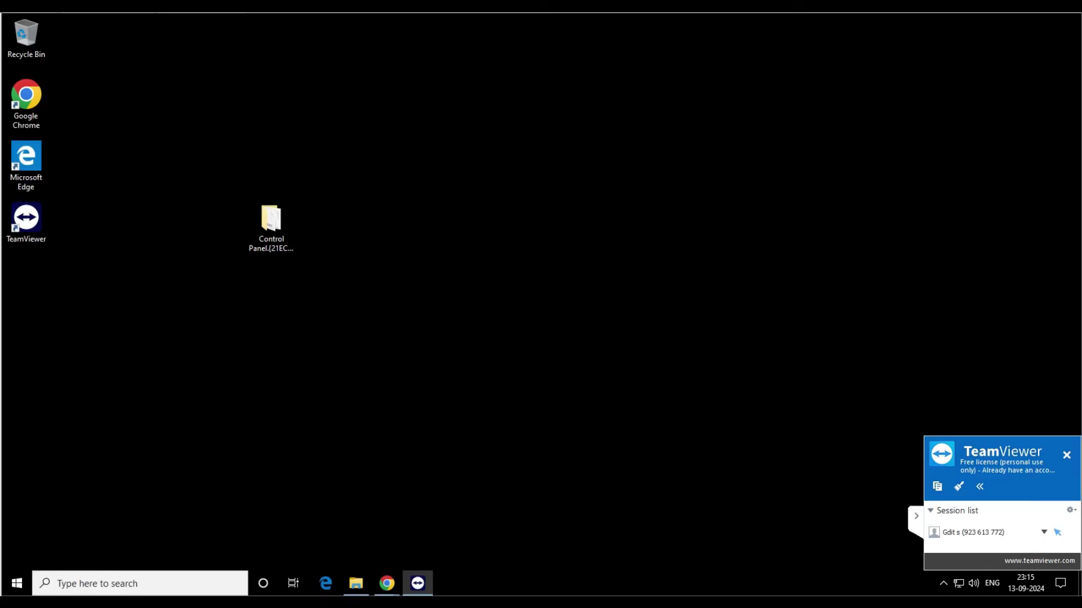
Step: Restart the remote PC via the Win+X menu's Shut down or sign out > Restart
key("super+x")
key("Up")
key("Up")
key("Right")
key("Up")
key("Return")
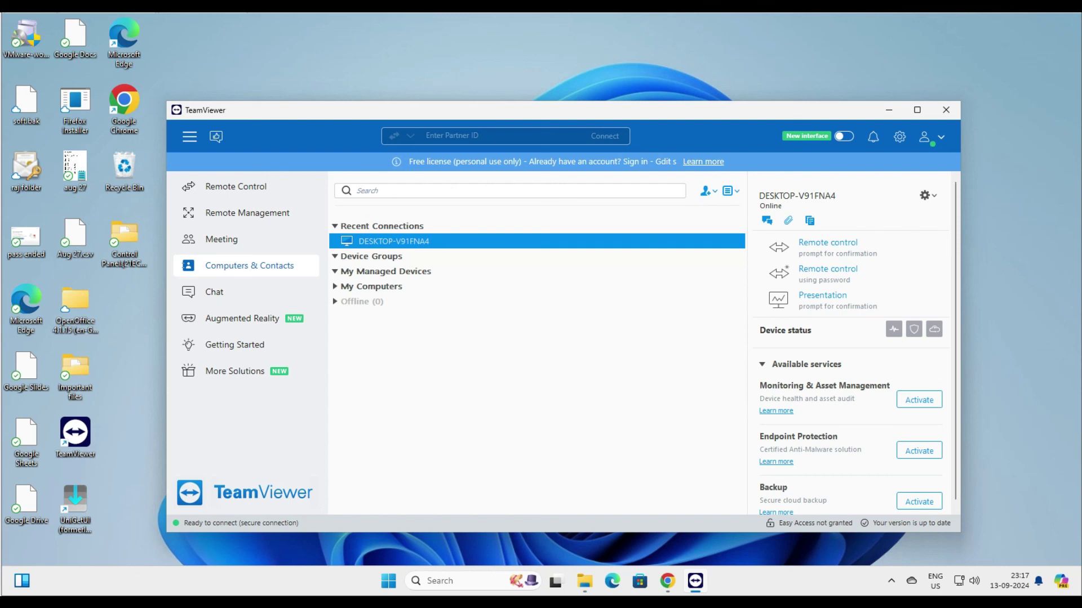
Step: Reconnect to the rebooted DESKTOP-V91FNA4 from Computers & Contacts
key("Return")
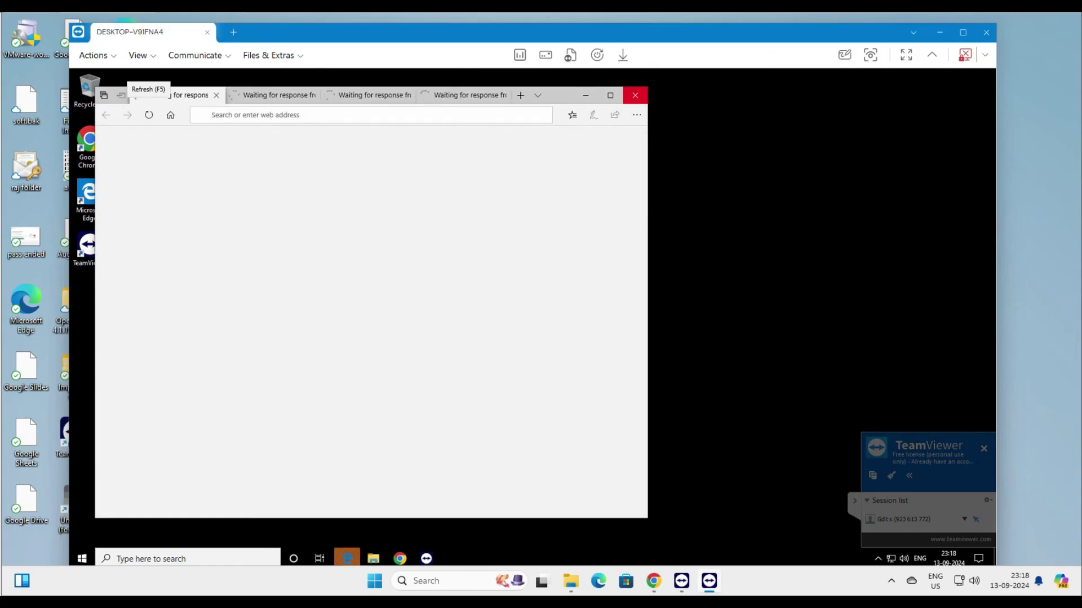
Step: Close the Edge and Chrome windows on the remote PC, cancelling the 'close all tabs' prompt
left_click(635, 95)
left_click(425, 333)
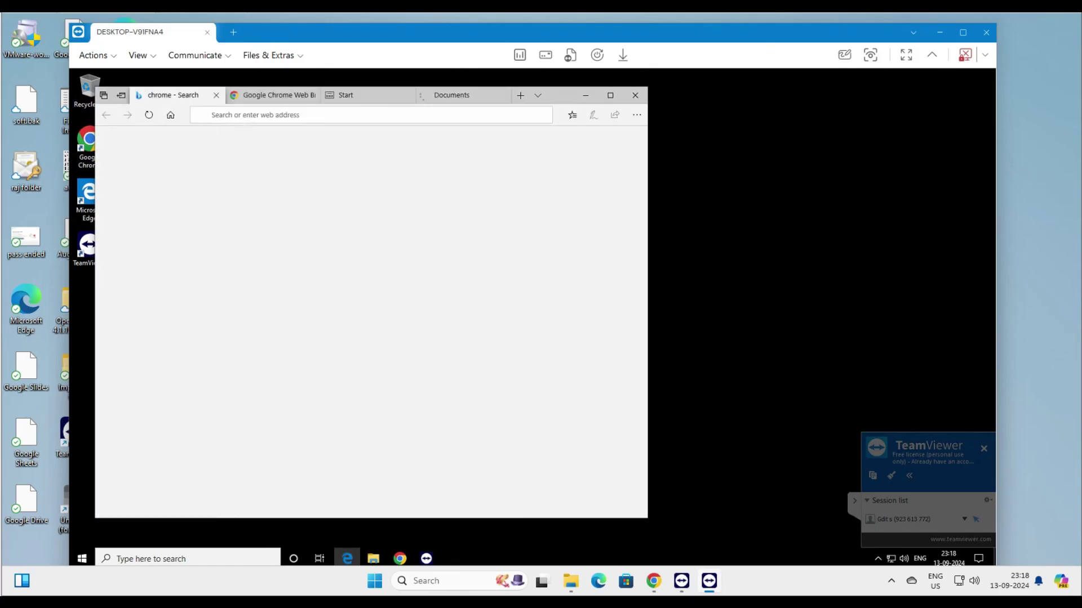
left_click(635, 94)
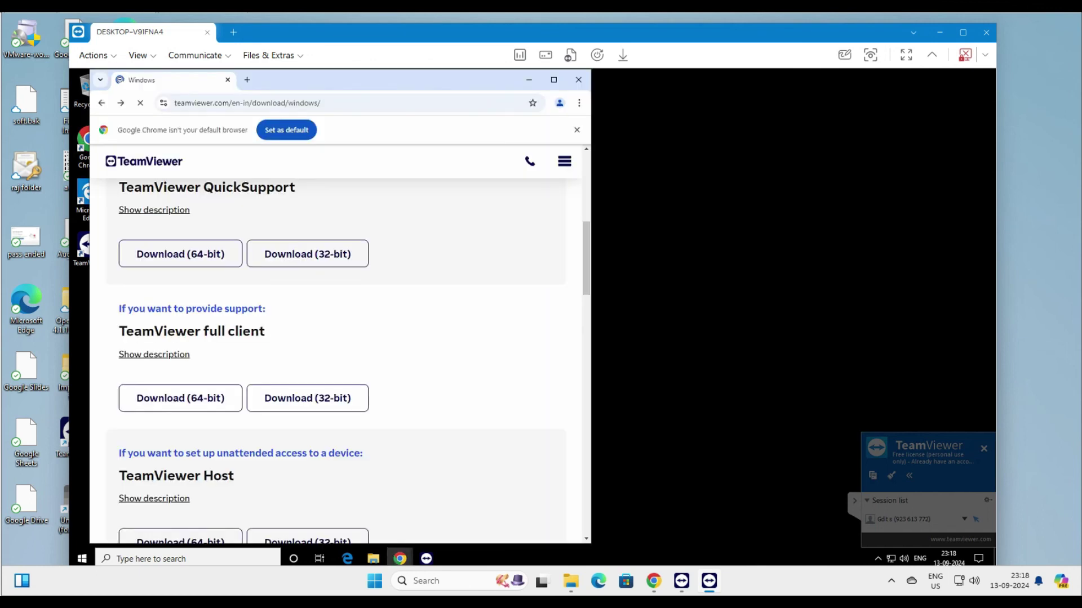
left_click(578, 80)
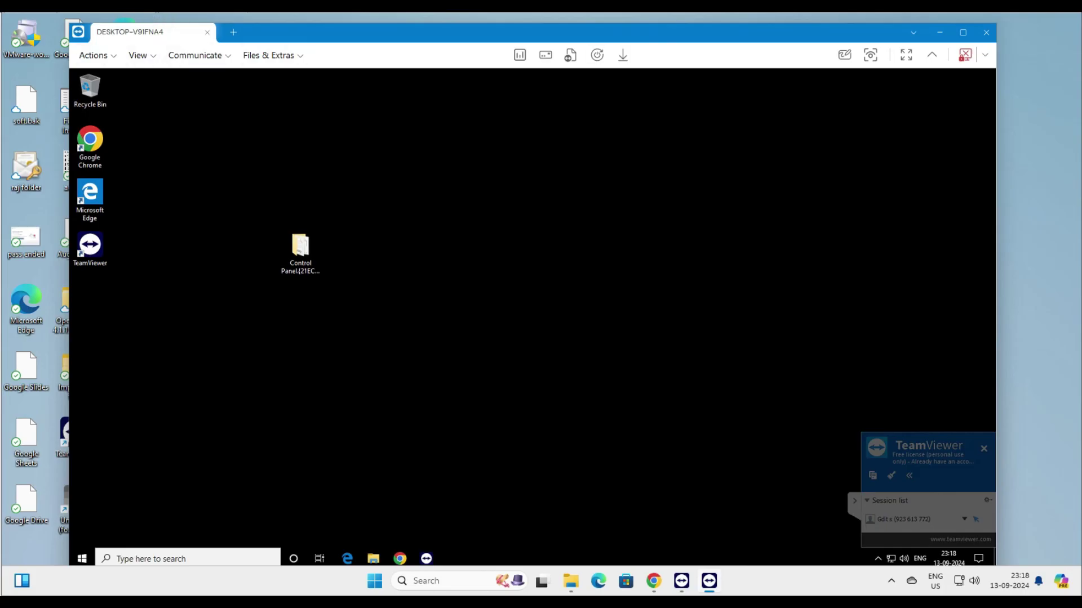
Step: Minimize the remote session window to DESKTOP-V9IFNA4
left_click(939, 32)
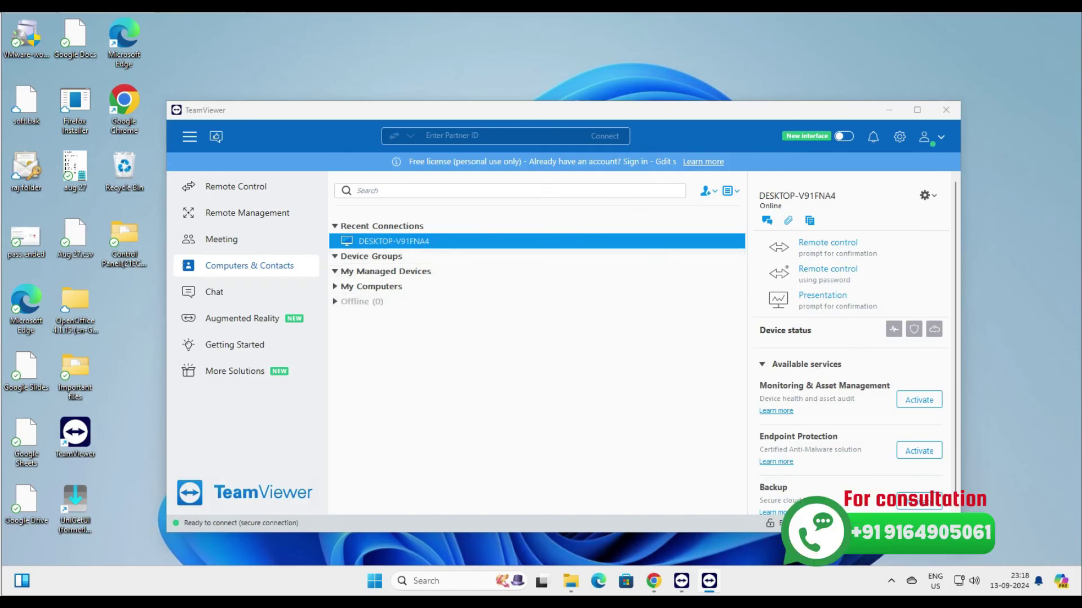